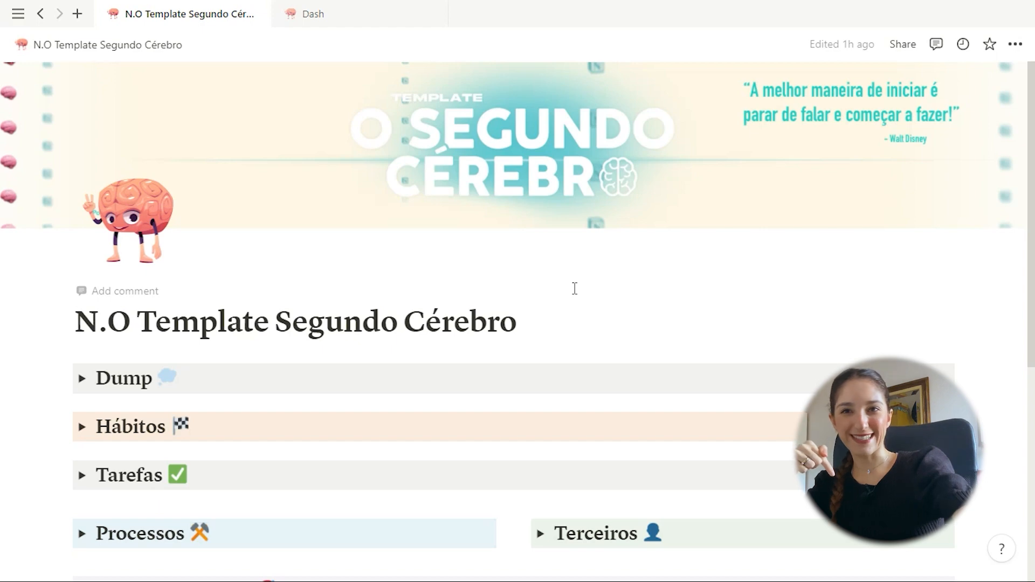
Browse the template page, then switch to the Dash page with its Brain, Daily and Purpose cards
scroll(574, 289, down, 4)
scroll(565, 300, down, 2)
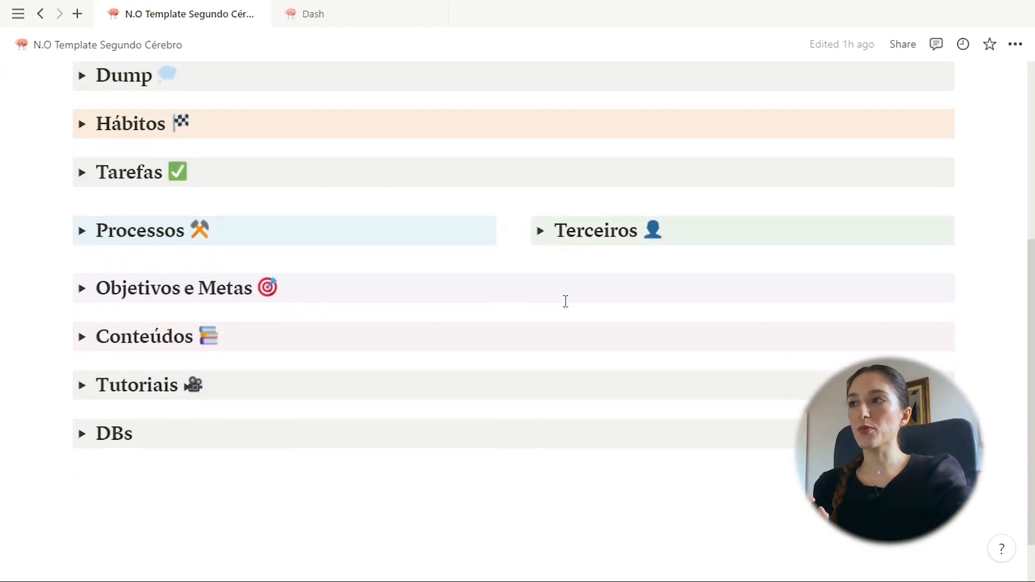
scroll(565, 301, up, 2)
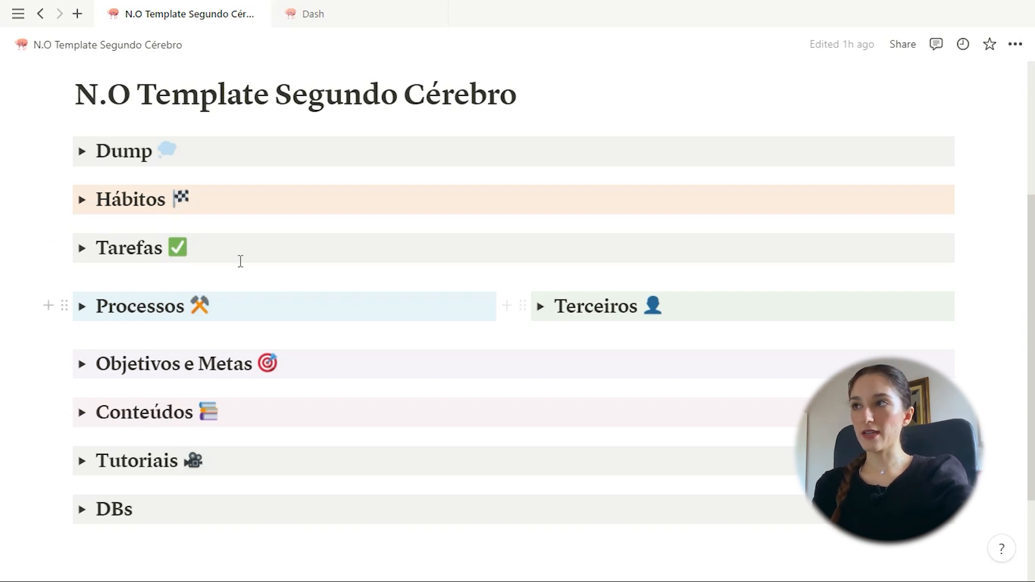
click(353, 17)
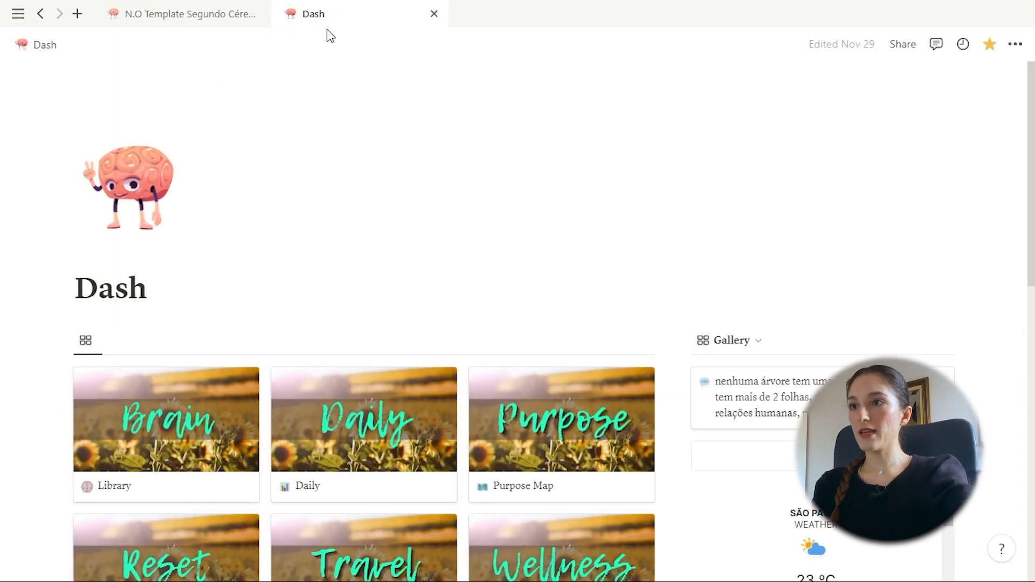
scroll(392, 225, down, 2)
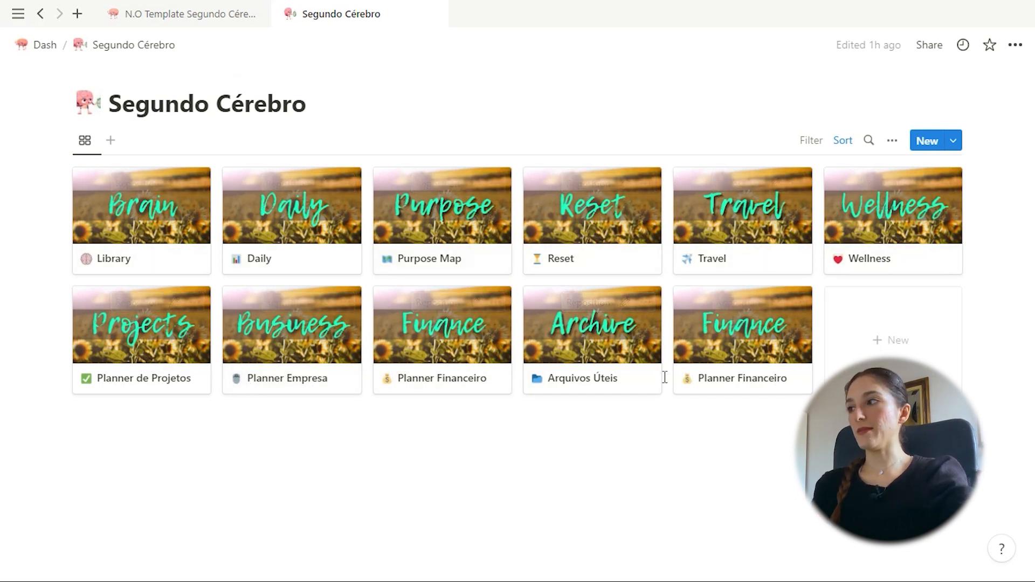
Glance at the Notion structure diagram, then return to the N.O Template Segundo Cérebro page
key(alt+Tab)
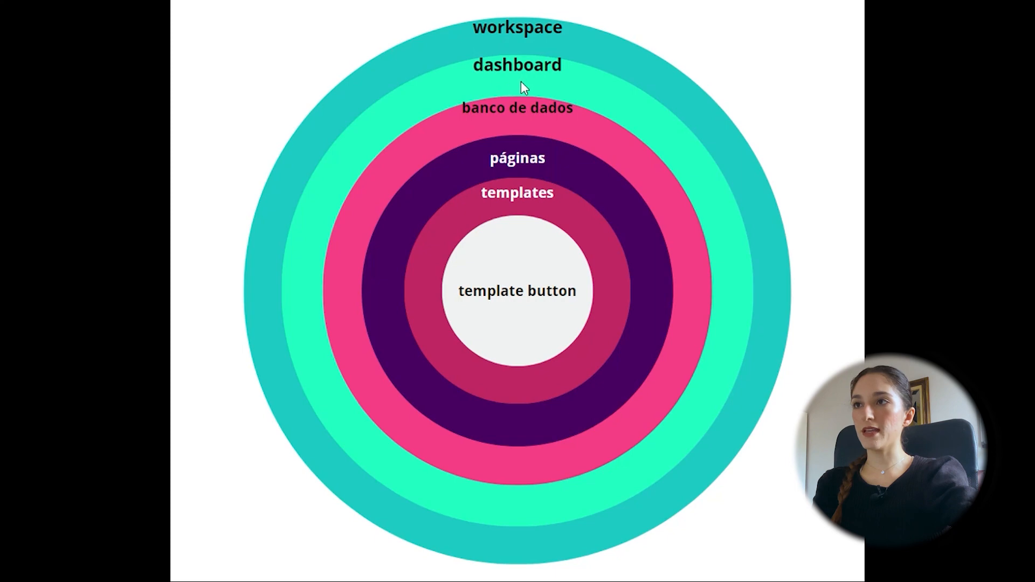
key(alt+Tab)
click(175, 11)
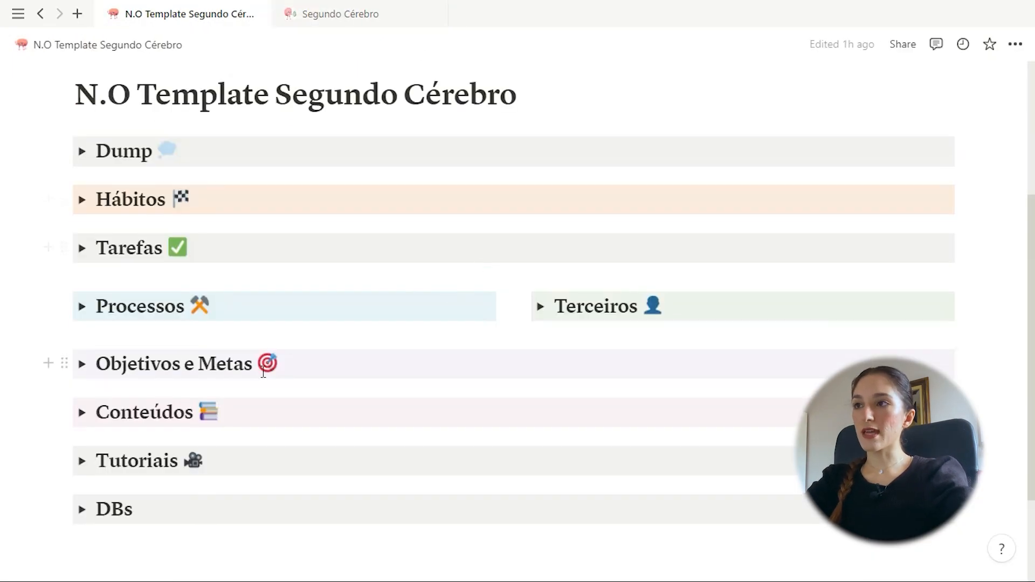
scroll(362, 372, up, 2)
scroll(363, 372, up, 3)
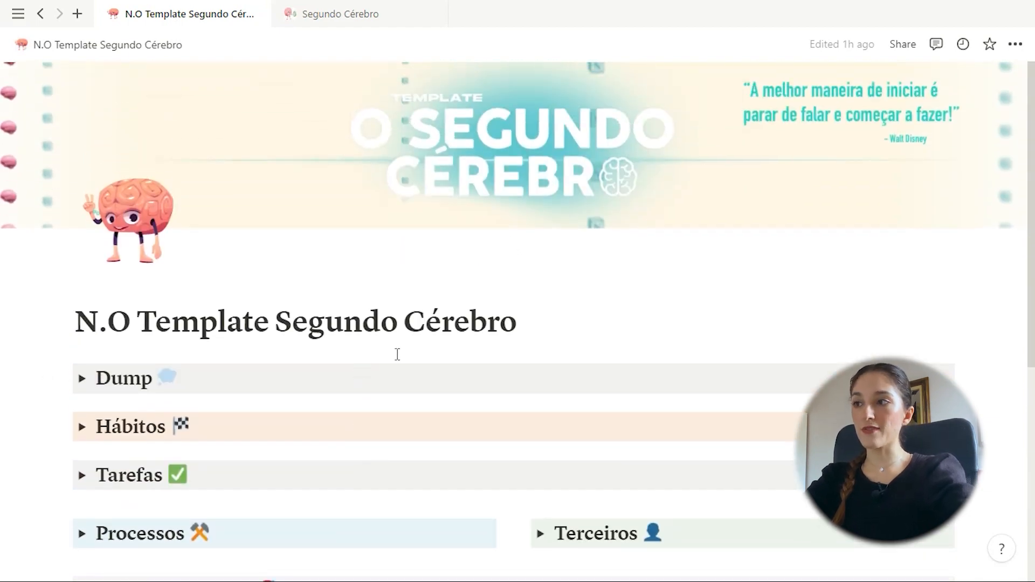
scroll(397, 354, down, 4)
scroll(361, 407, up, 4)
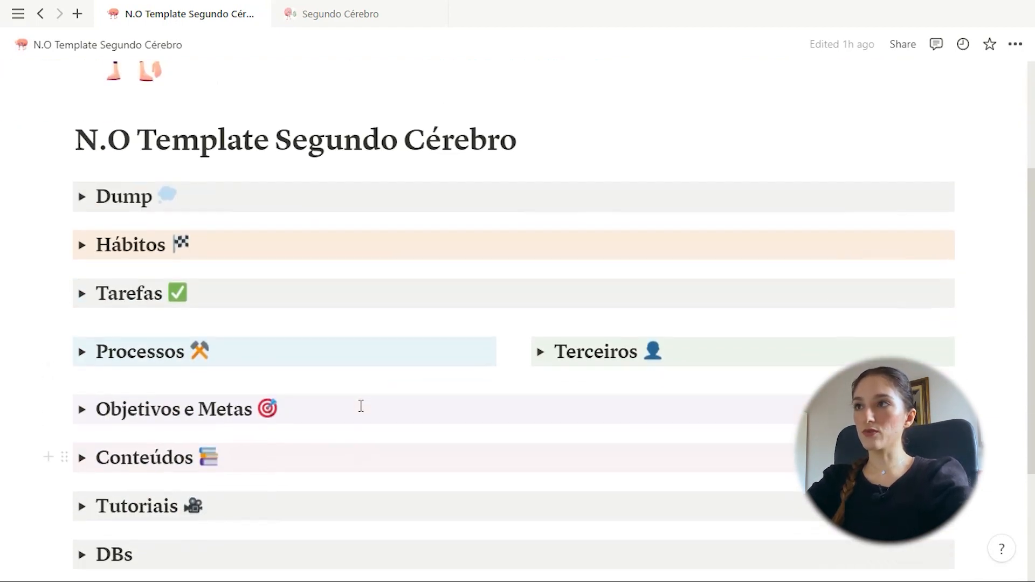
Check the Segundo Cérebro gallery view options, then go back to the template page's toggle list
click(325, 18)
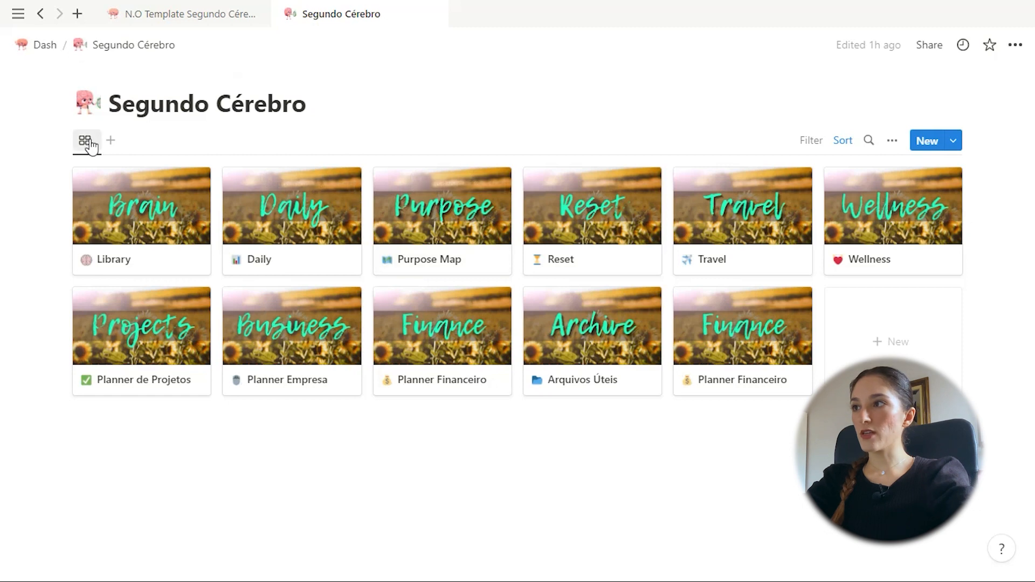
click(87, 141)
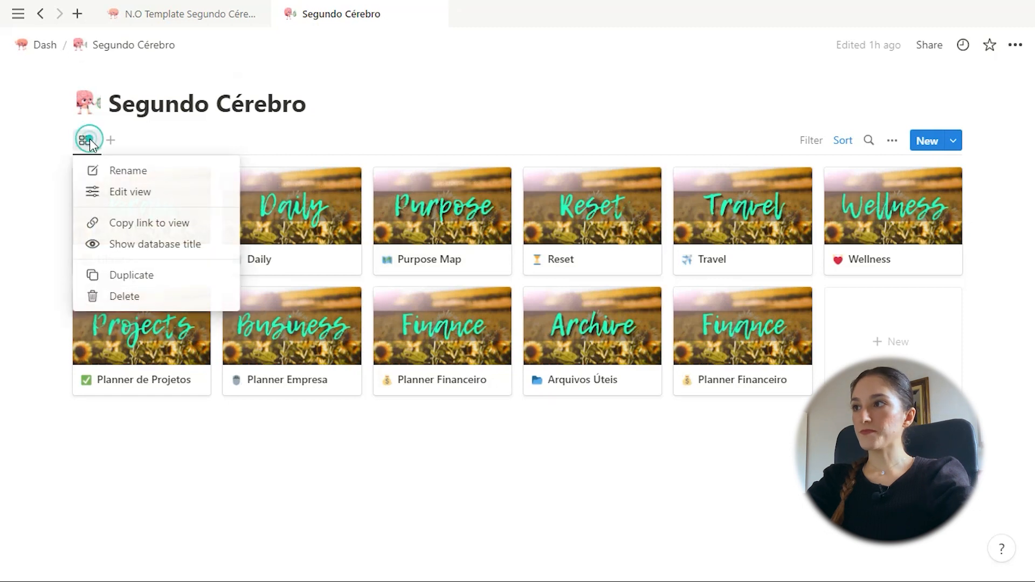
click(116, 130)
mouse_move(92, 154)
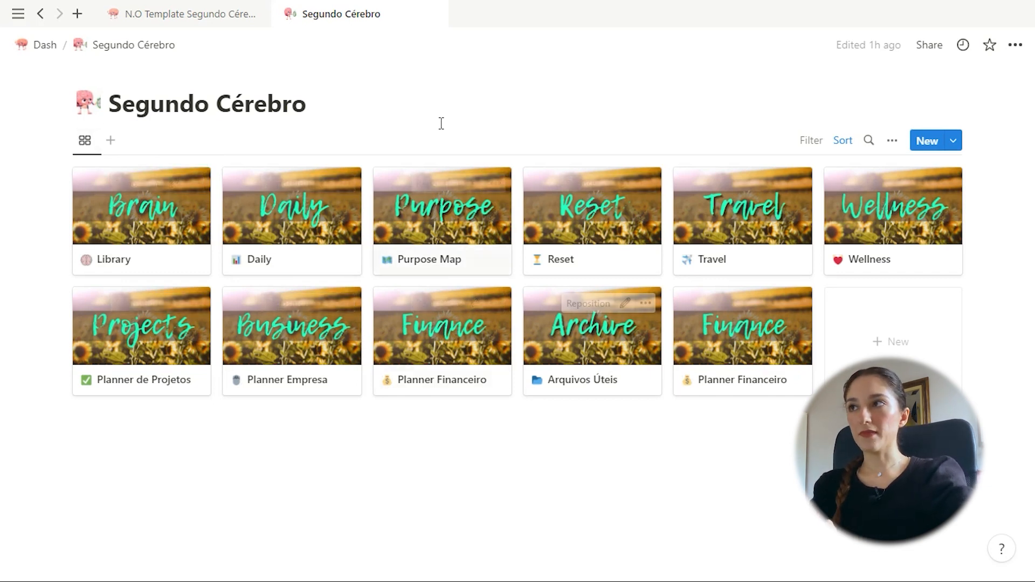
click(208, 22)
scroll(400, 398, down, 5)
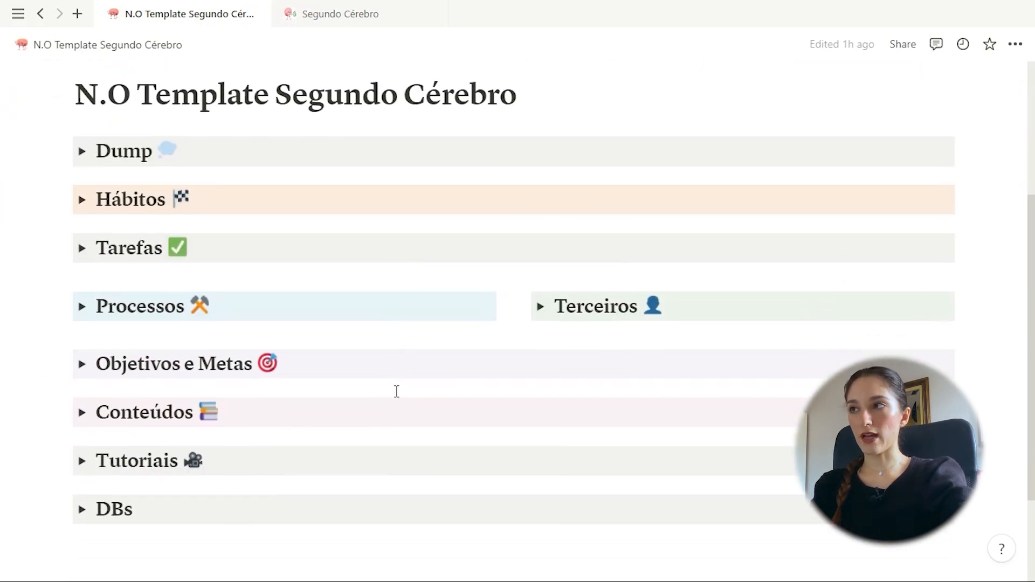
Expand and collapse the Dump and Hábitos sections to preview their table and gallery
click(82, 152)
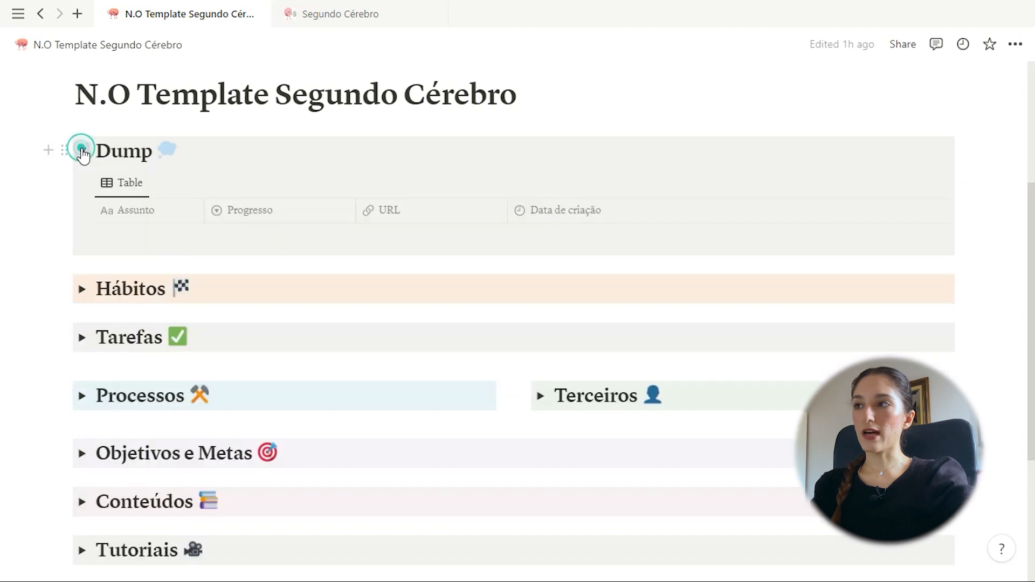
click(85, 184)
click(303, 167)
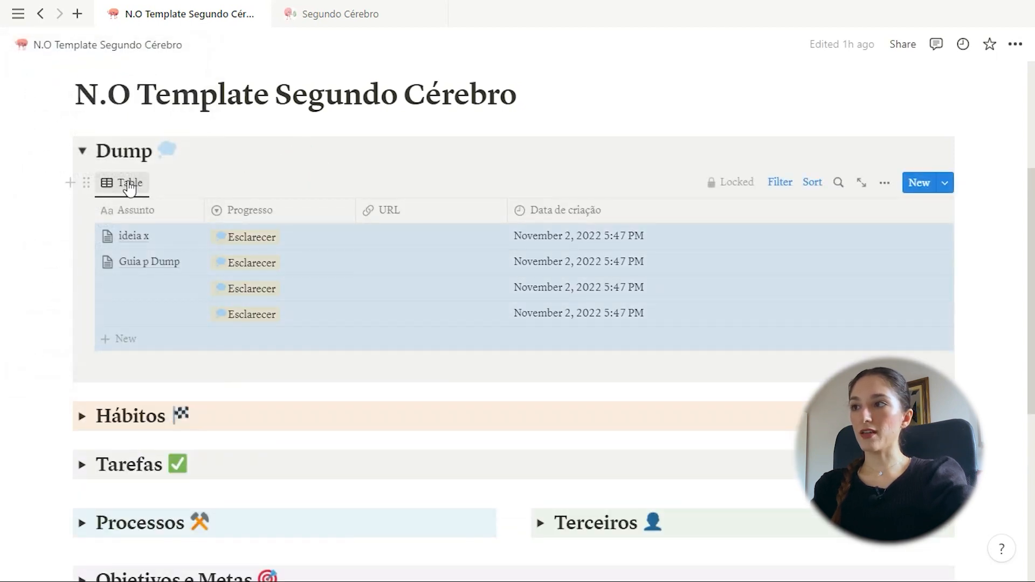
click(82, 152)
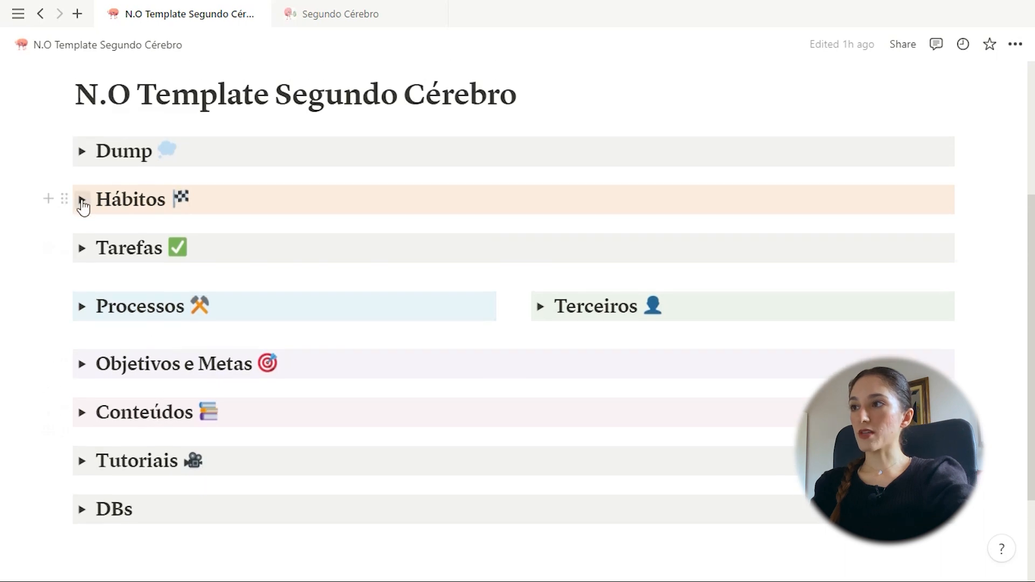
click(82, 199)
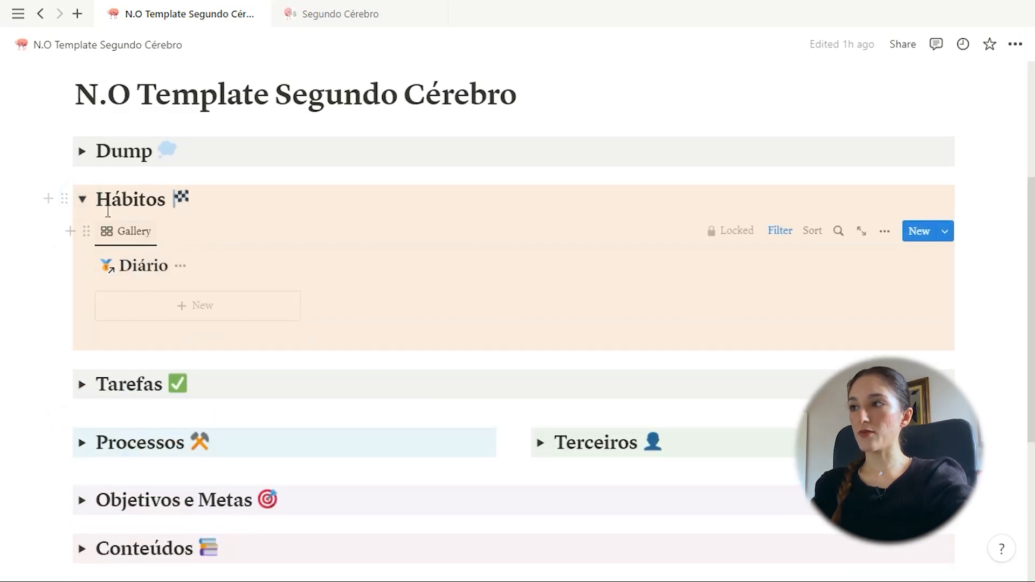
click(82, 198)
Expand the Tarefas section to preview its calendars, then collapse it again
click(83, 248)
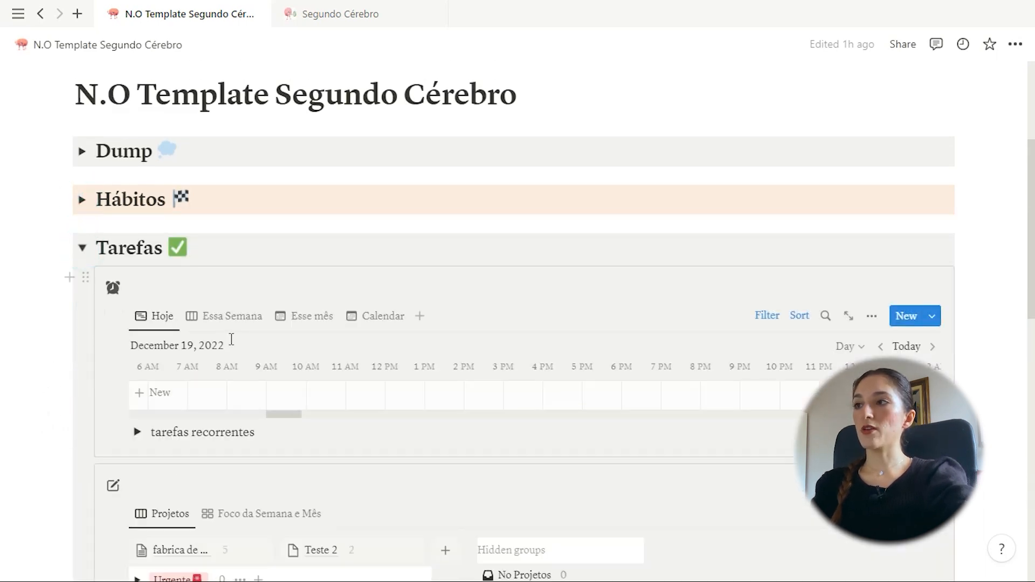
scroll(107, 251, down, 2)
click(120, 240)
click(406, 205)
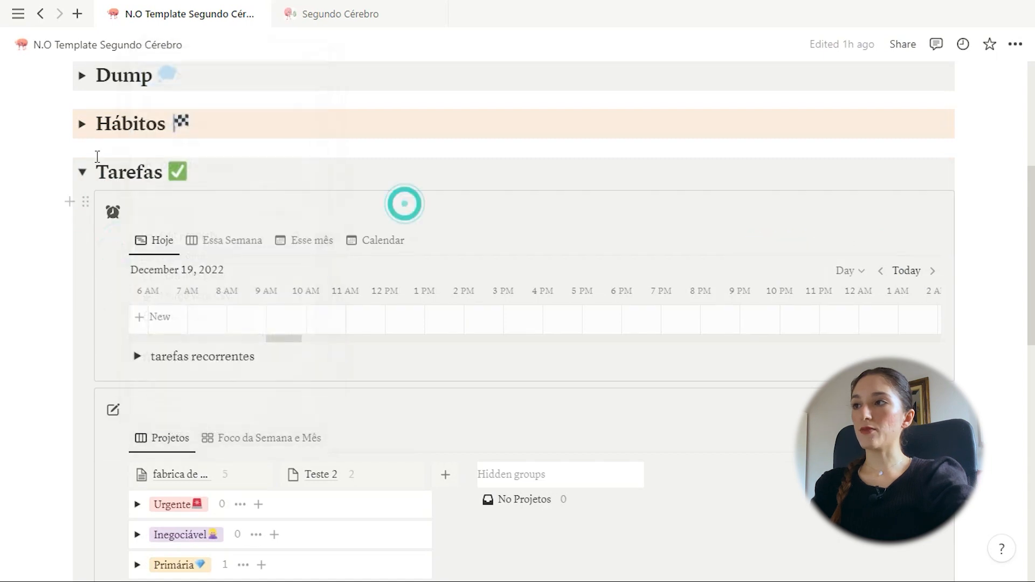
click(81, 173)
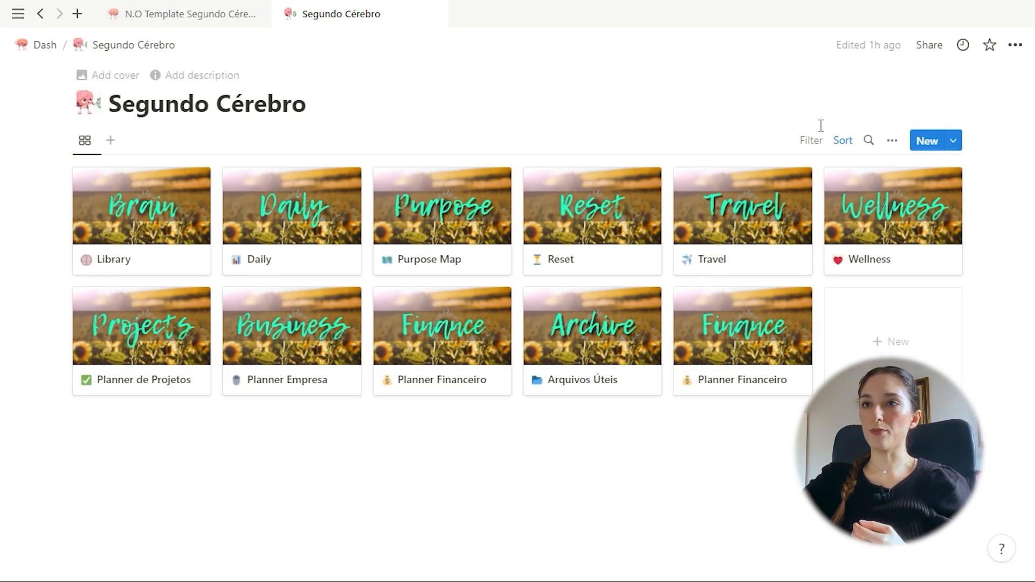
click(868, 140)
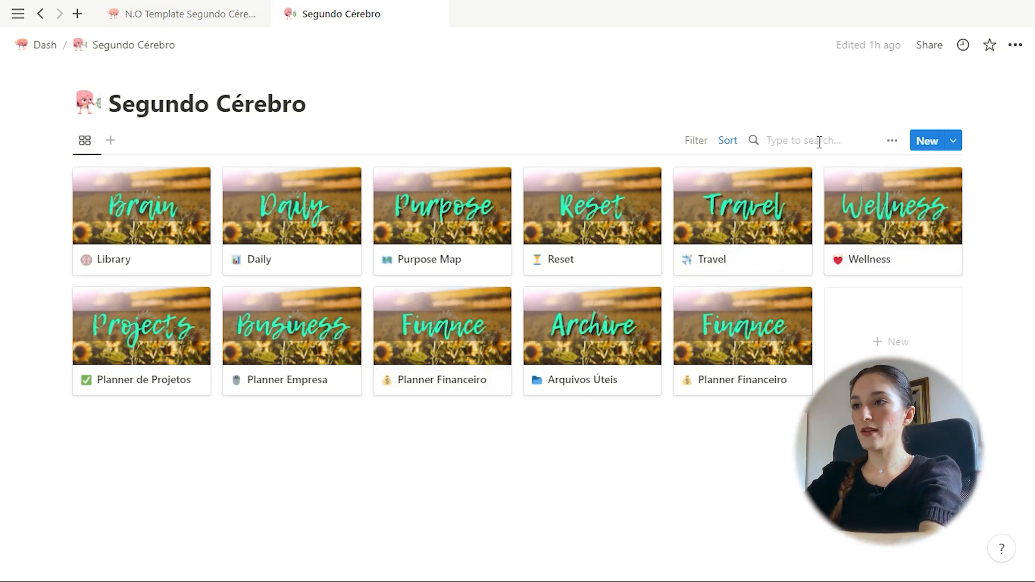
text(fin)
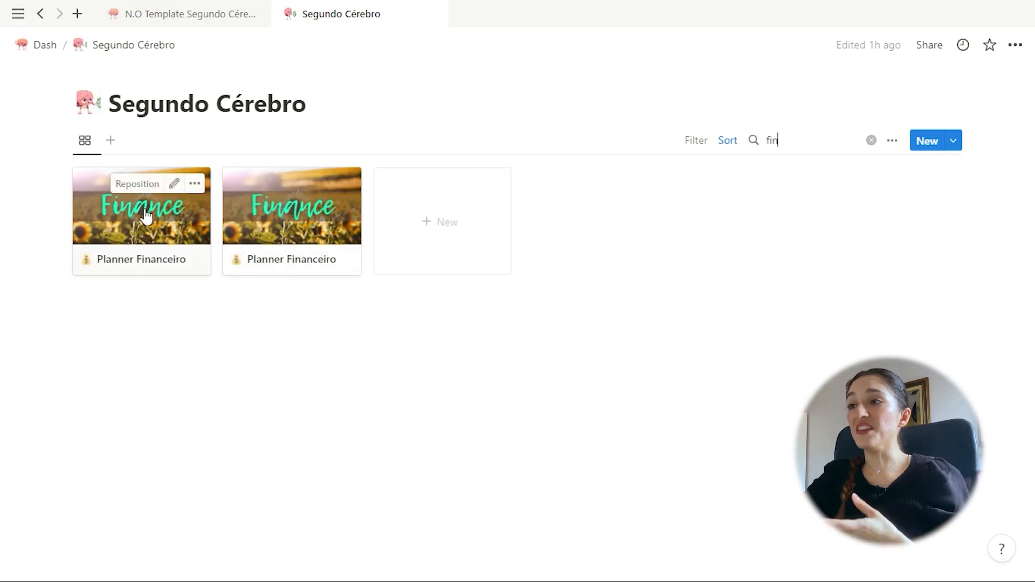
click(871, 141)
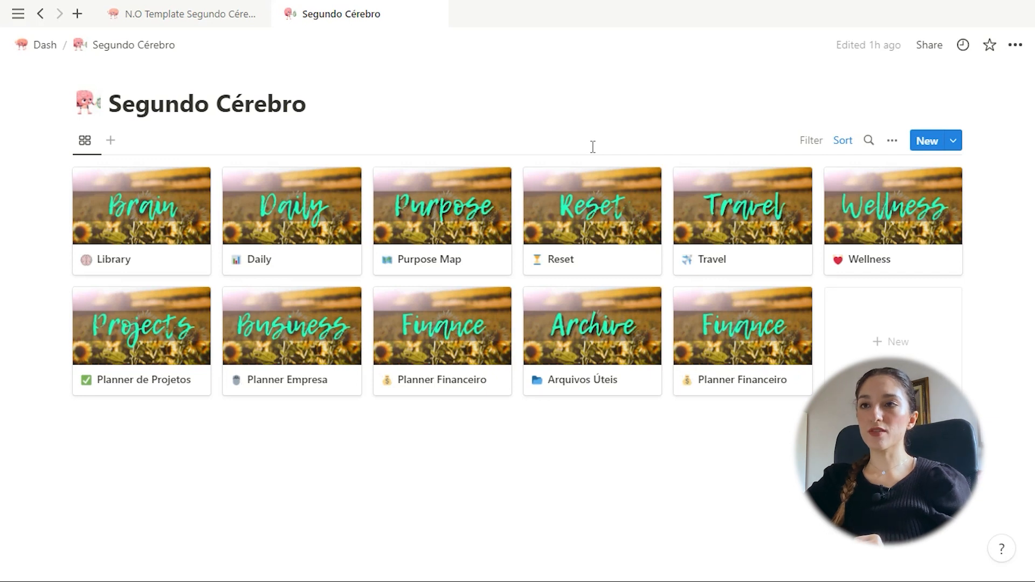
click(194, 12)
click(82, 124)
scroll(103, 162, up, 1)
click(121, 270)
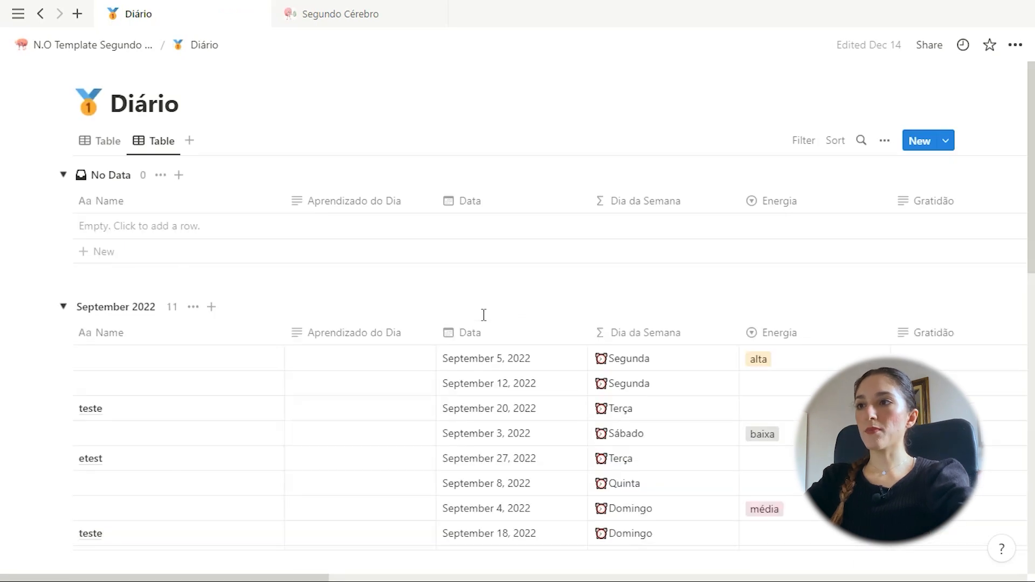
scroll(391, 330, down, 2)
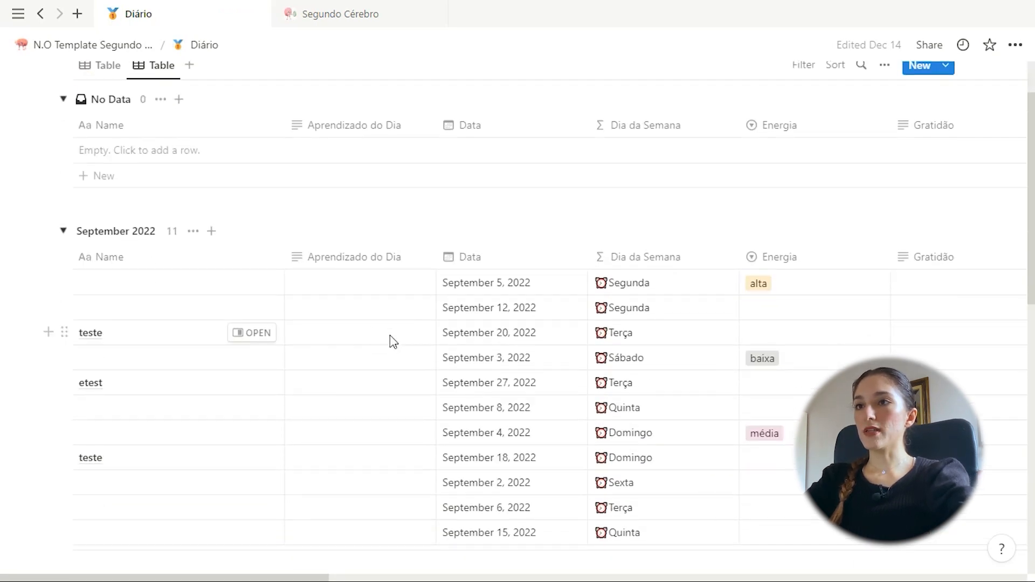
scroll(661, 380, right, 10)
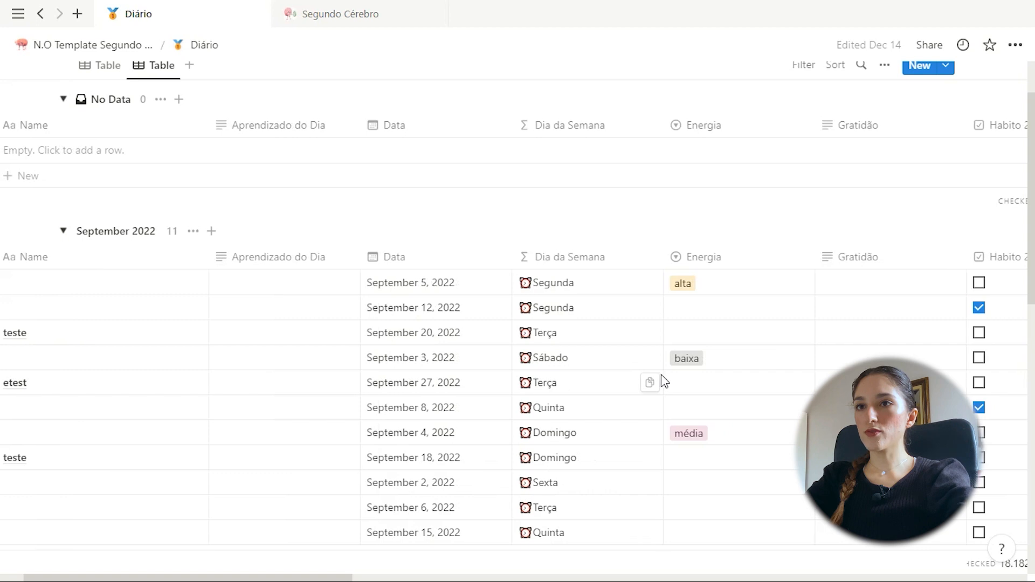
scroll(661, 380, right, 4)
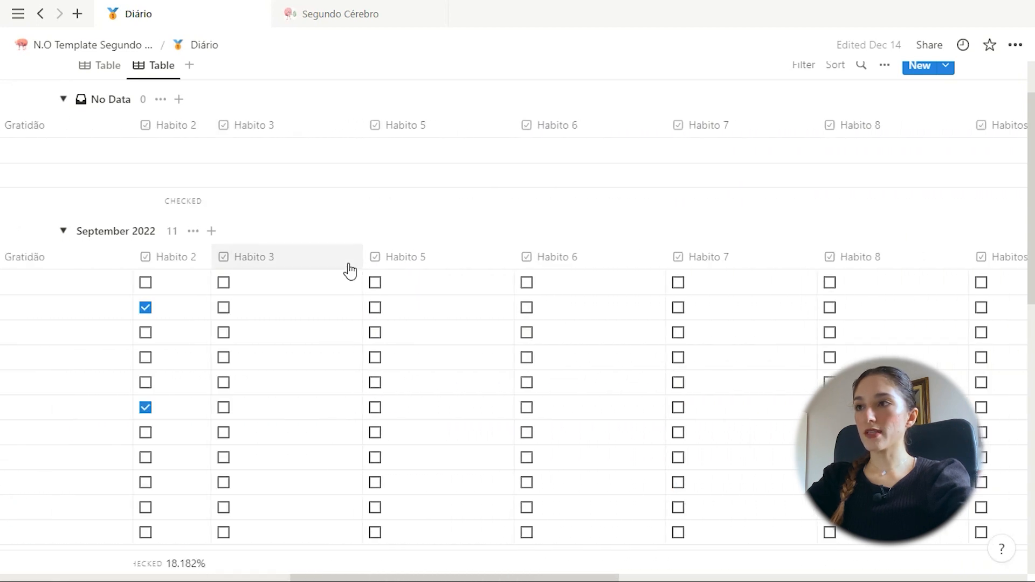
drag(359, 256, 272, 274)
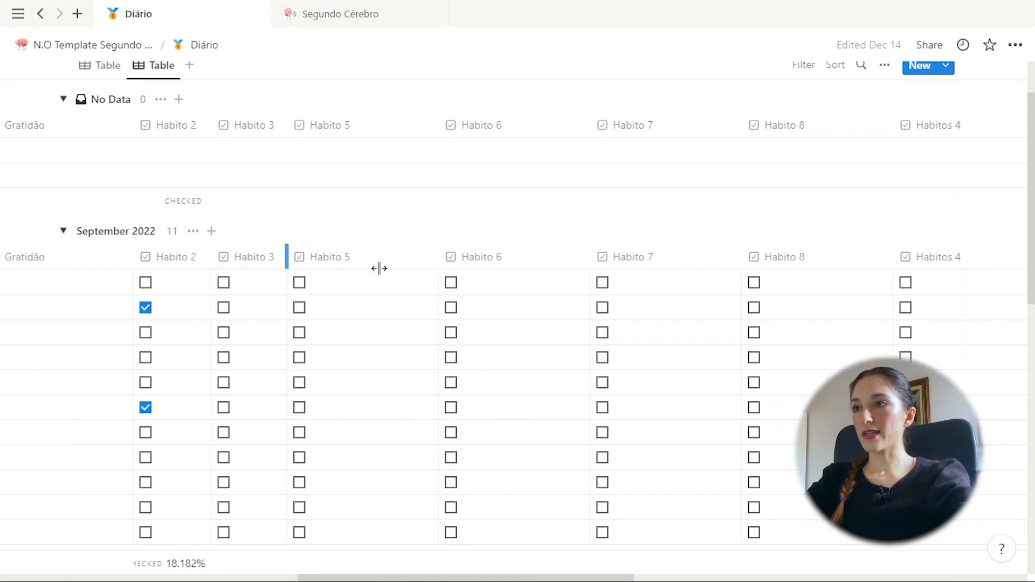
drag(438, 260, 363, 257)
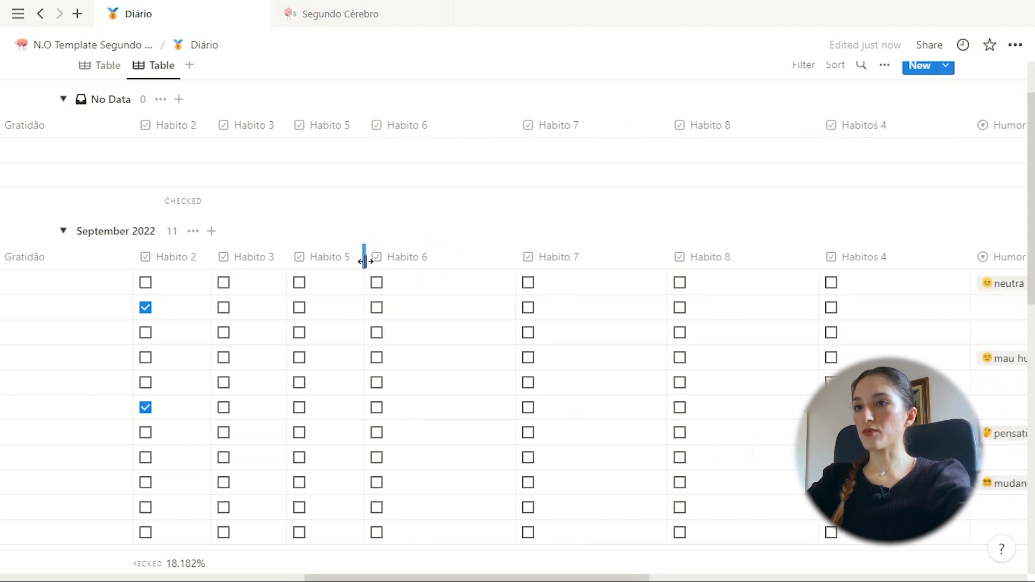
scroll(166, 527, down, 3)
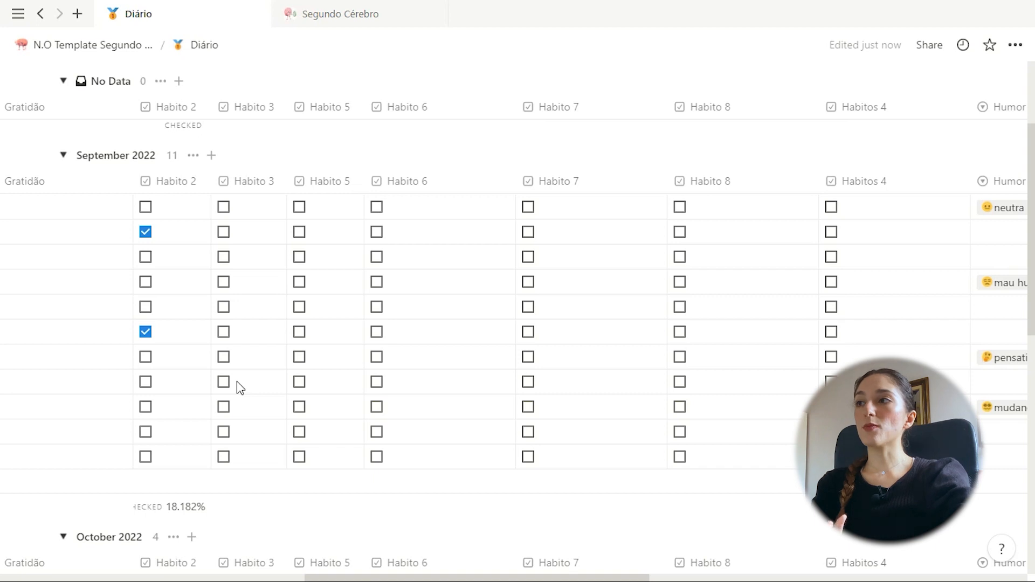
scroll(247, 285, up, 3)
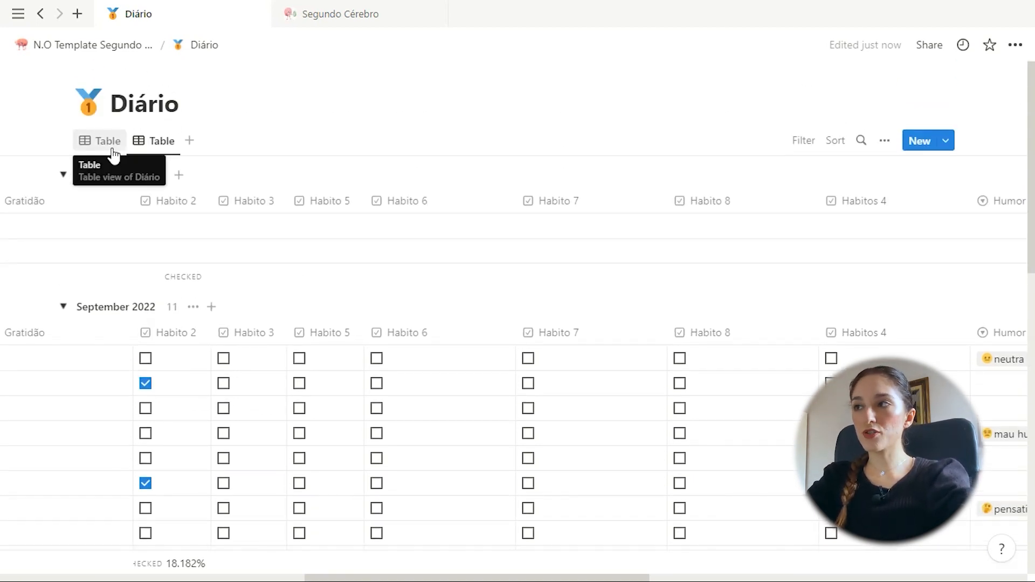
Switch Diário to its ungrouped Table view and inspect several entries' Name cells
click(114, 156)
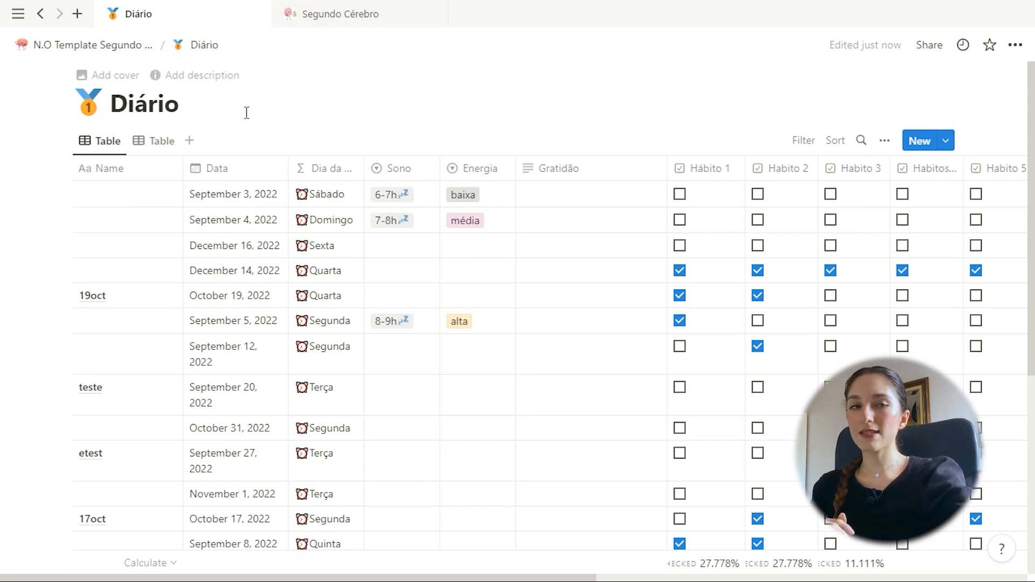
click(83, 194)
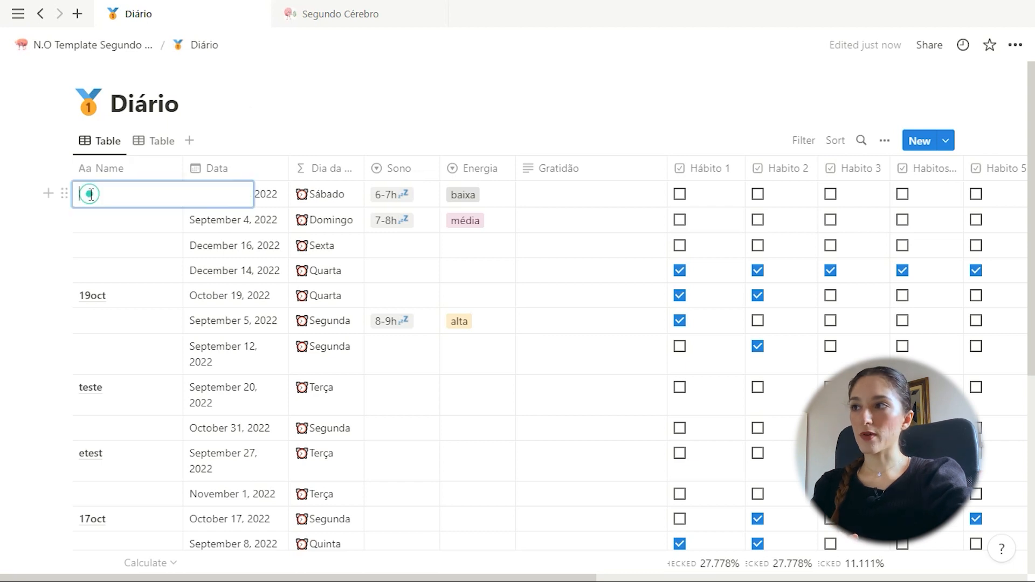
click(102, 219)
click(104, 247)
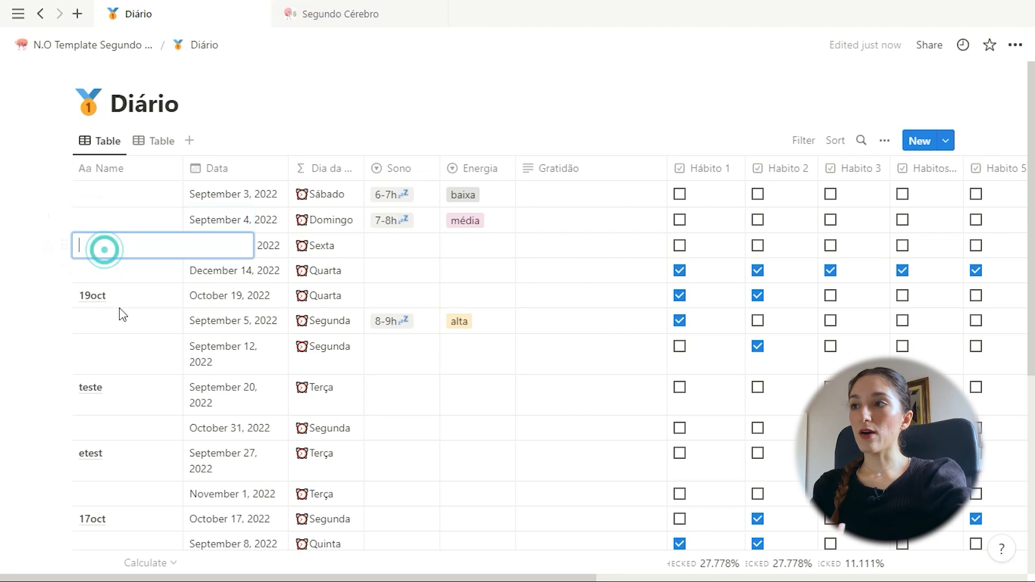
click(113, 265)
click(109, 297)
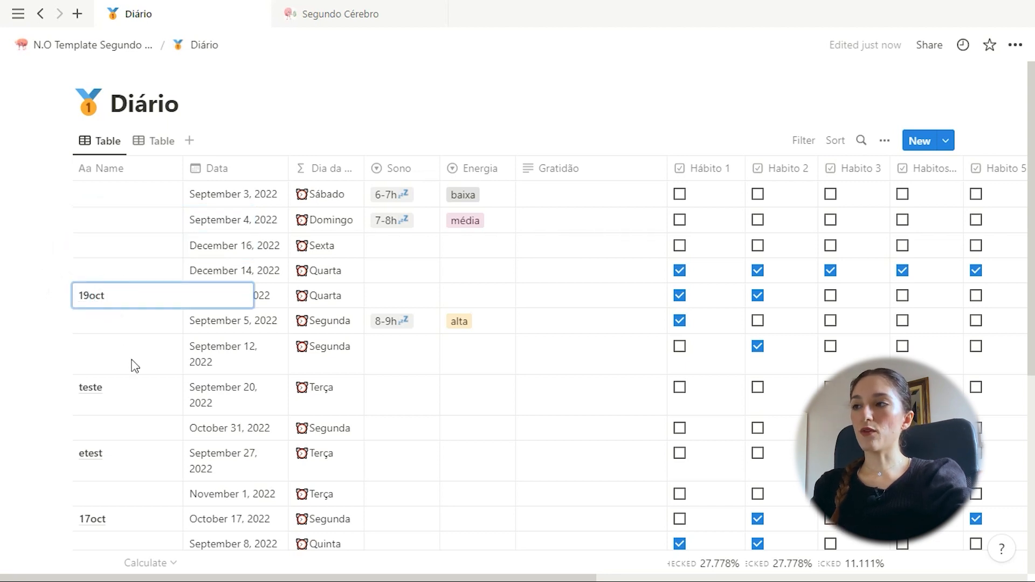
key(Escape)
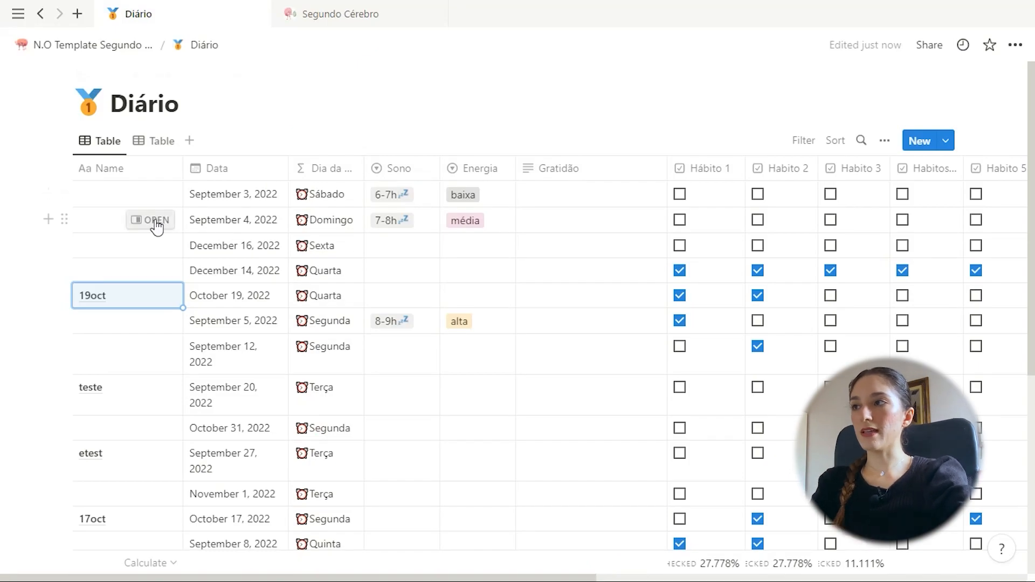
click(102, 196)
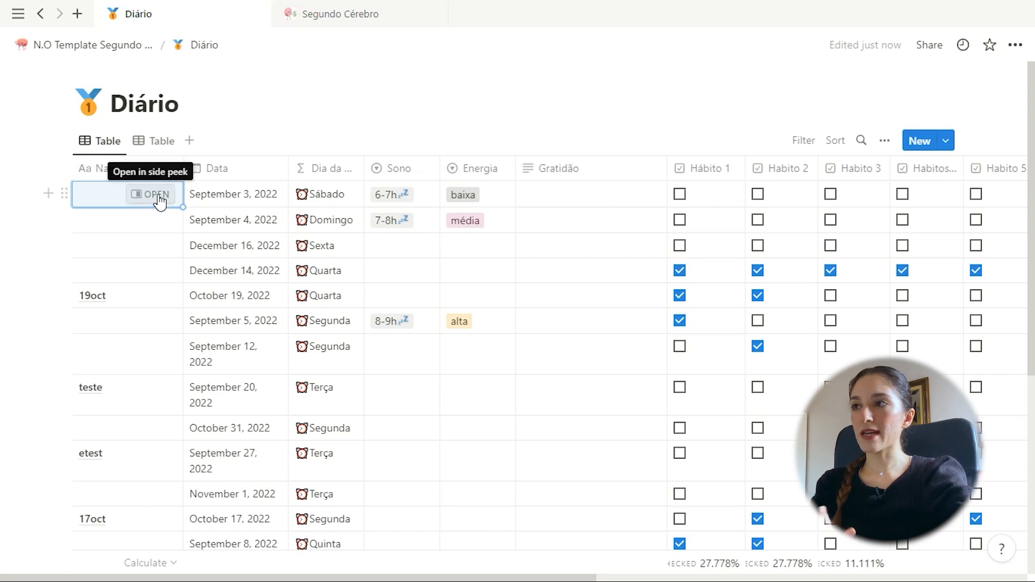
Open the September 3 Diário entry in side peek and review its properties and body
click(156, 196)
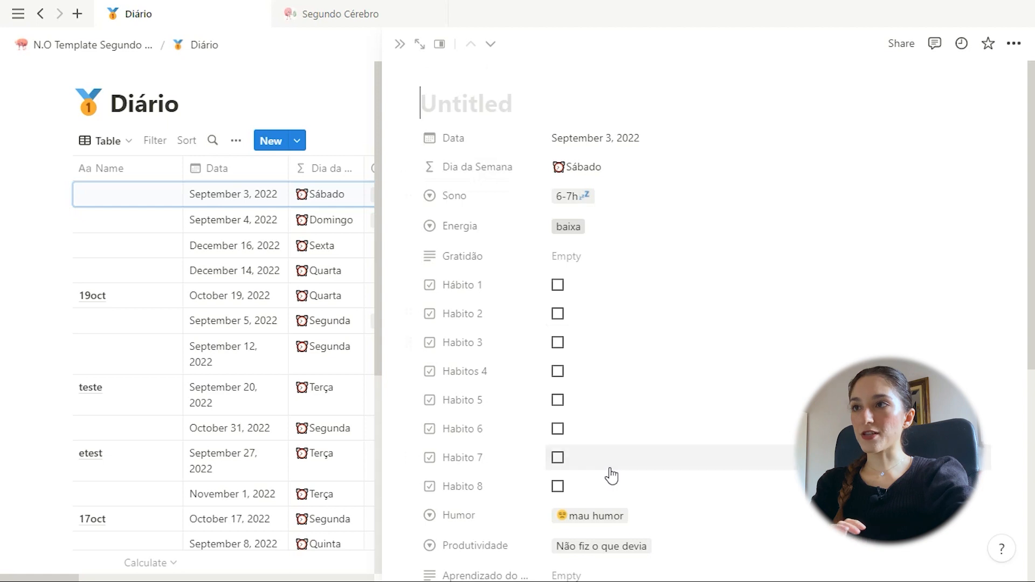
click(175, 153)
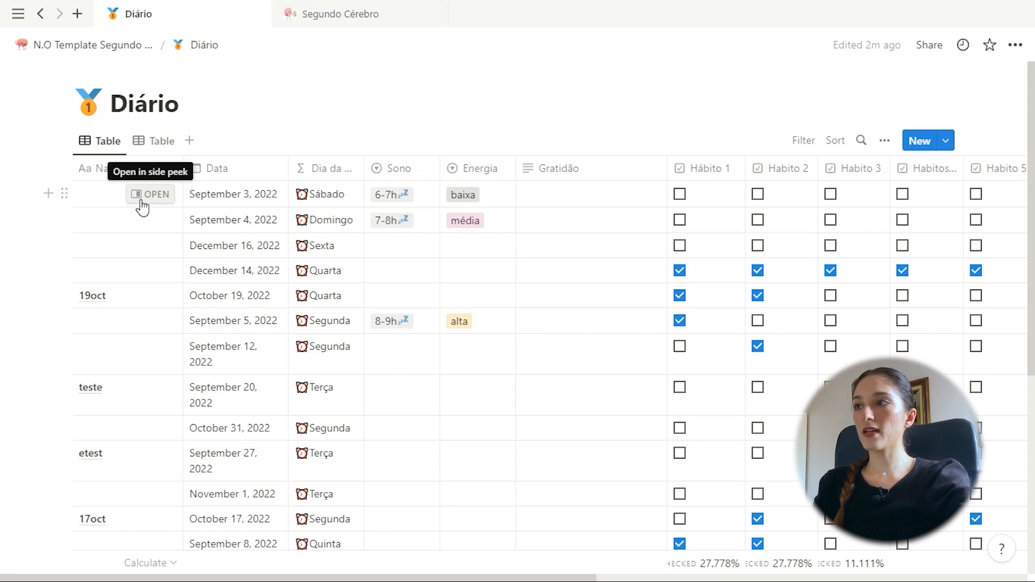
click(141, 203)
scroll(653, 408, down, 5)
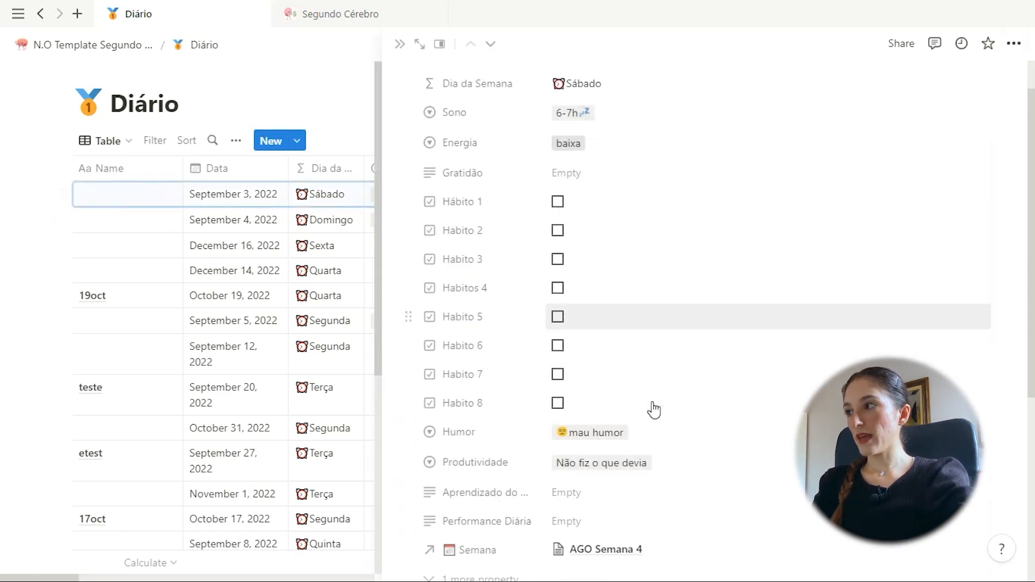
click(580, 424)
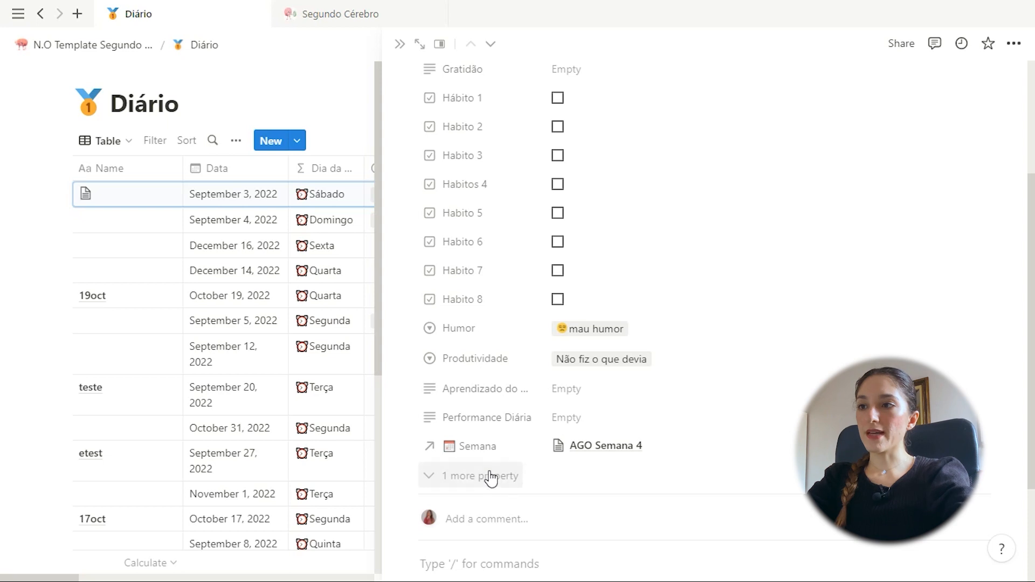
scroll(489, 477, up, 3)
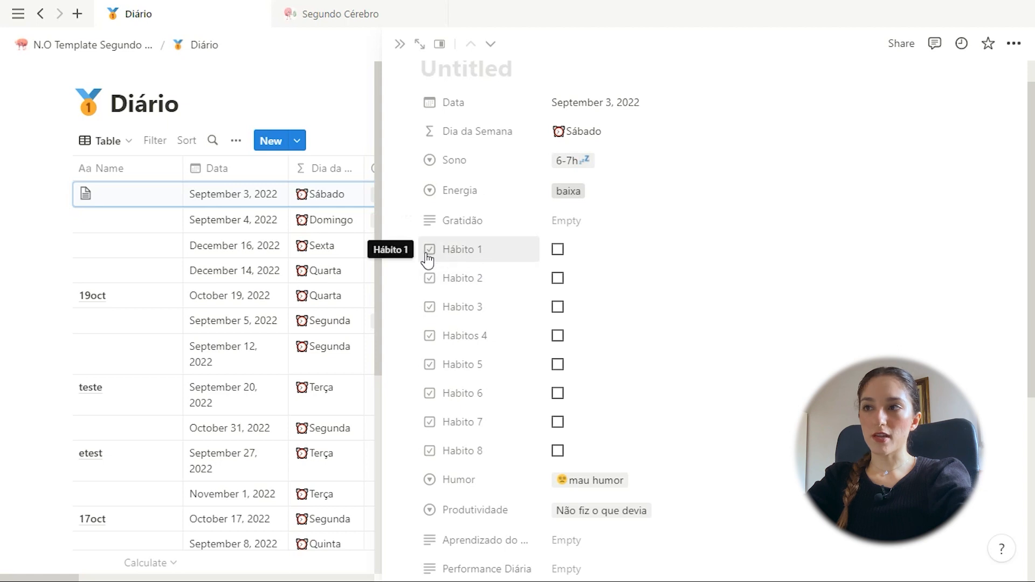
scroll(425, 268, down, 2)
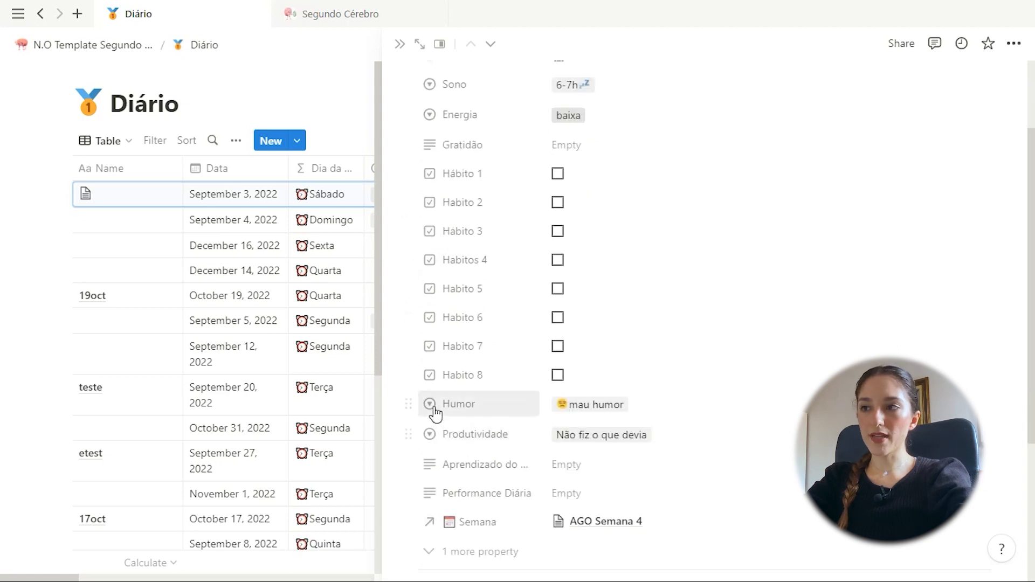
Check the entry's Humor options, keeping mau humor, leave Aprendizado empty, and close the peek
click(573, 412)
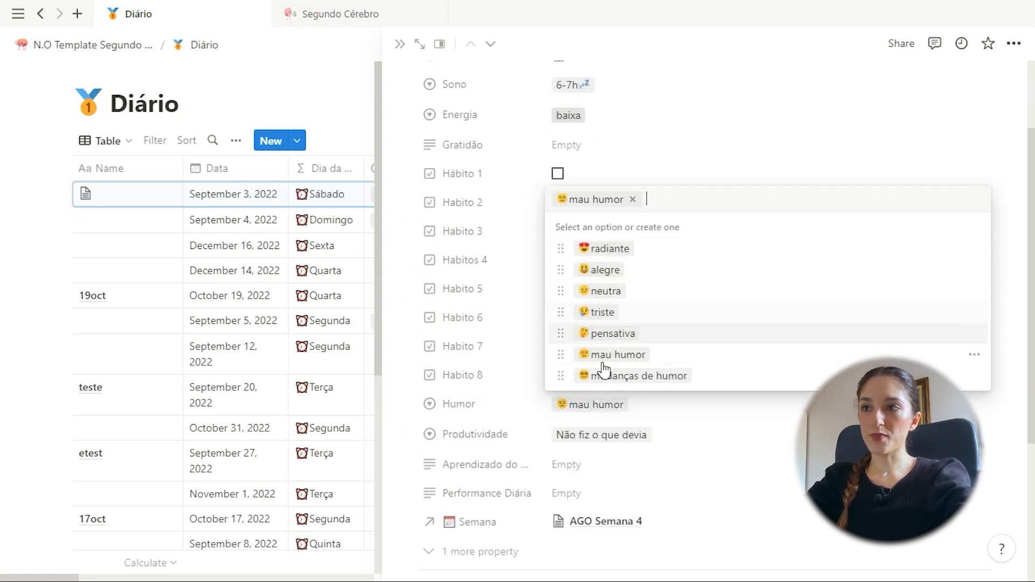
click(490, 439)
scroll(482, 480, up, 2)
click(576, 553)
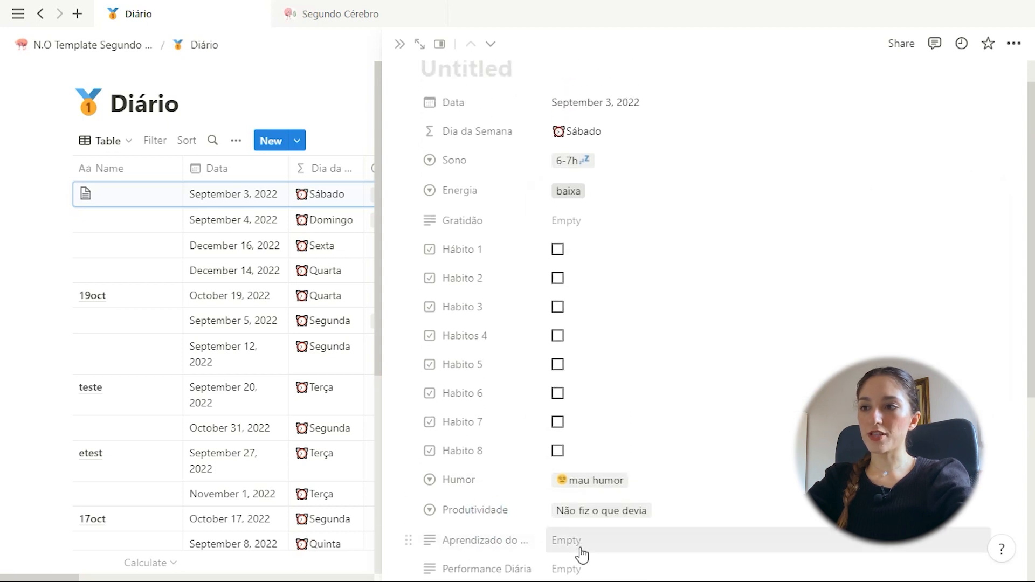
click(525, 516)
click(400, 45)
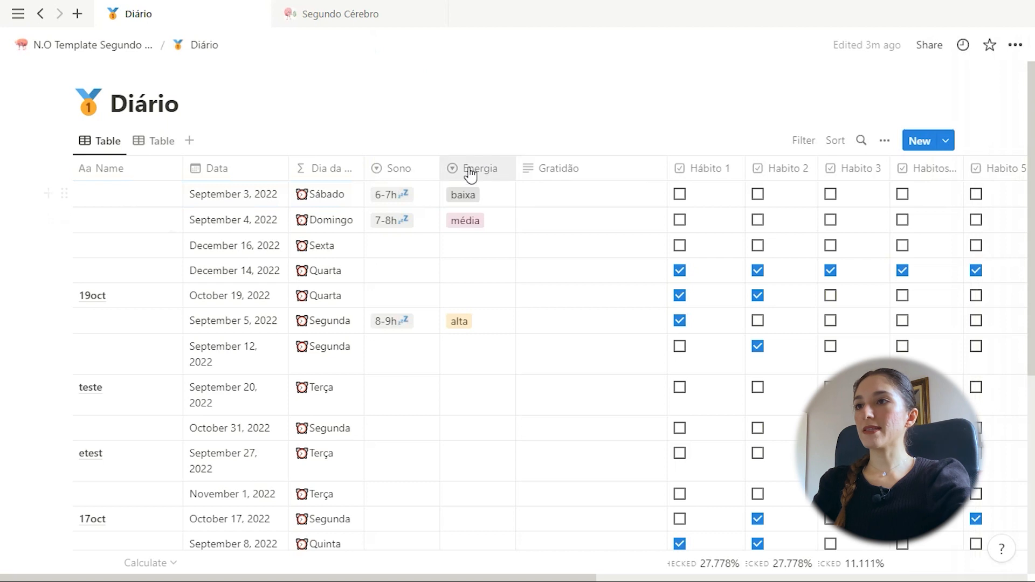
Inspect the Data, Dia da Semana, Sono and Energia column options, then return to N.O Template
click(231, 168)
click(317, 139)
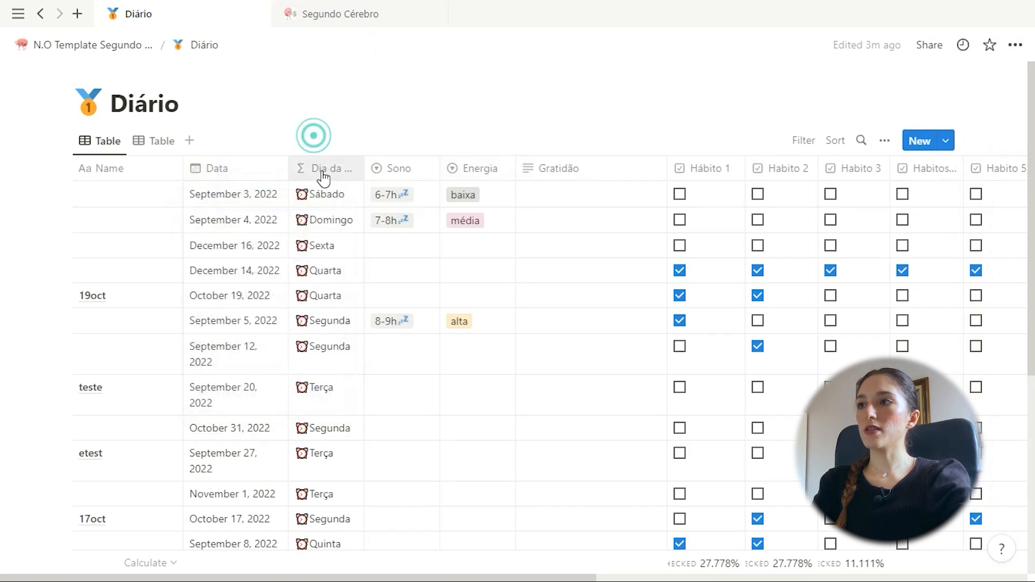
click(321, 169)
click(397, 168)
click(409, 168)
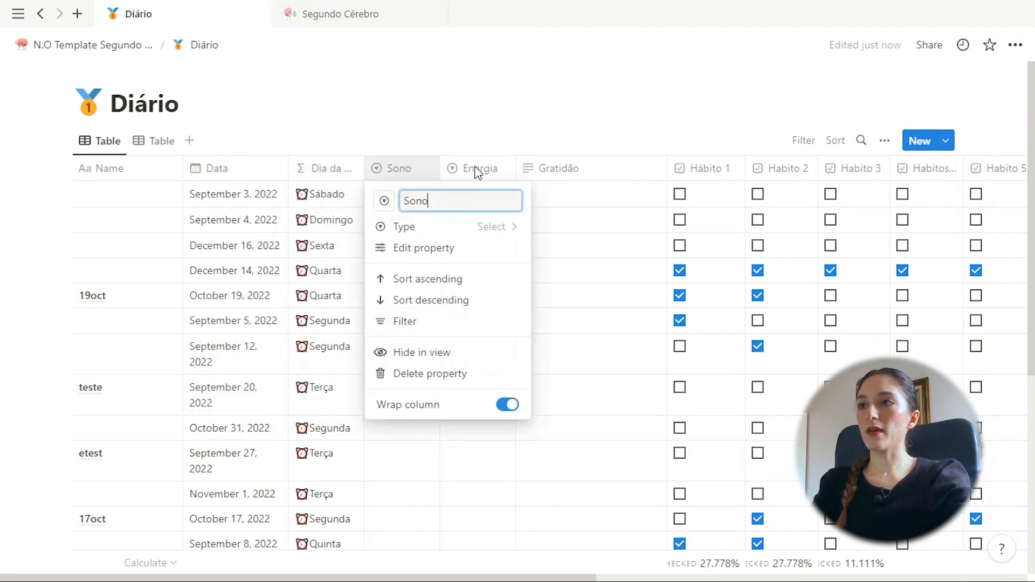
click(486, 169)
click(491, 169)
click(478, 111)
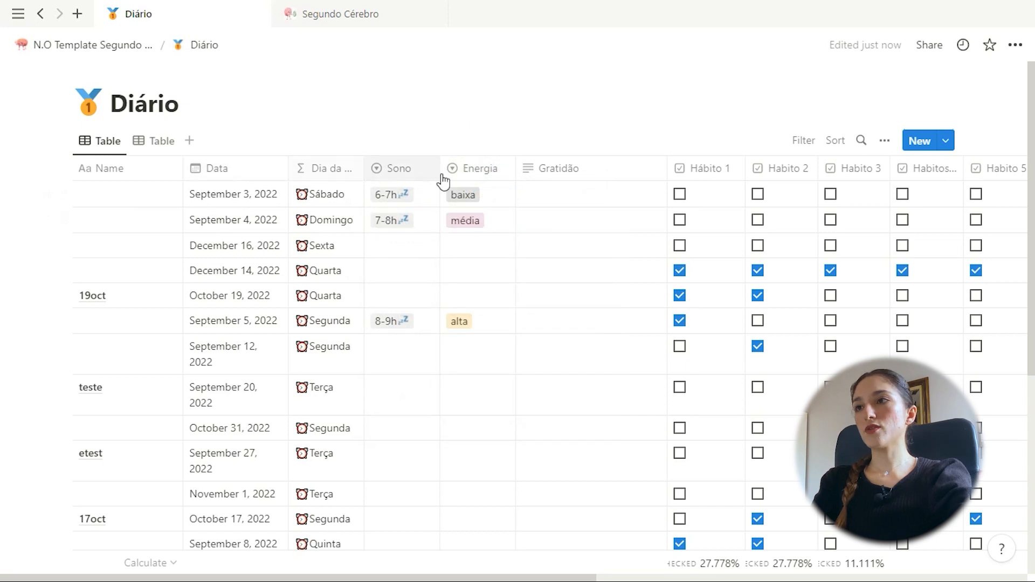
click(94, 45)
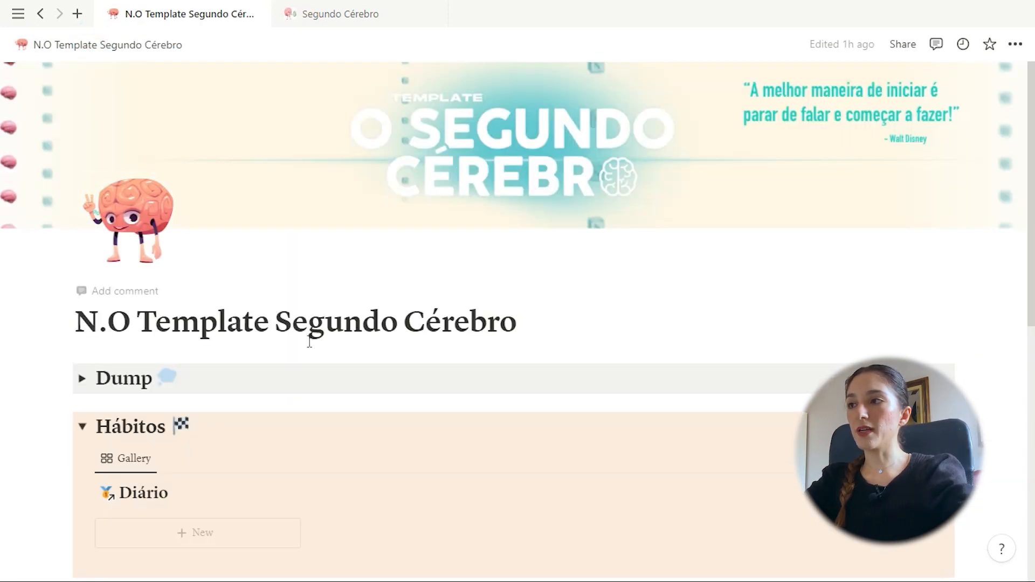
Collapse Hábitos and type / on a new line below DBs to list basic blocks
scroll(162, 348, down, 2)
click(81, 349)
scroll(83, 349, down, 5)
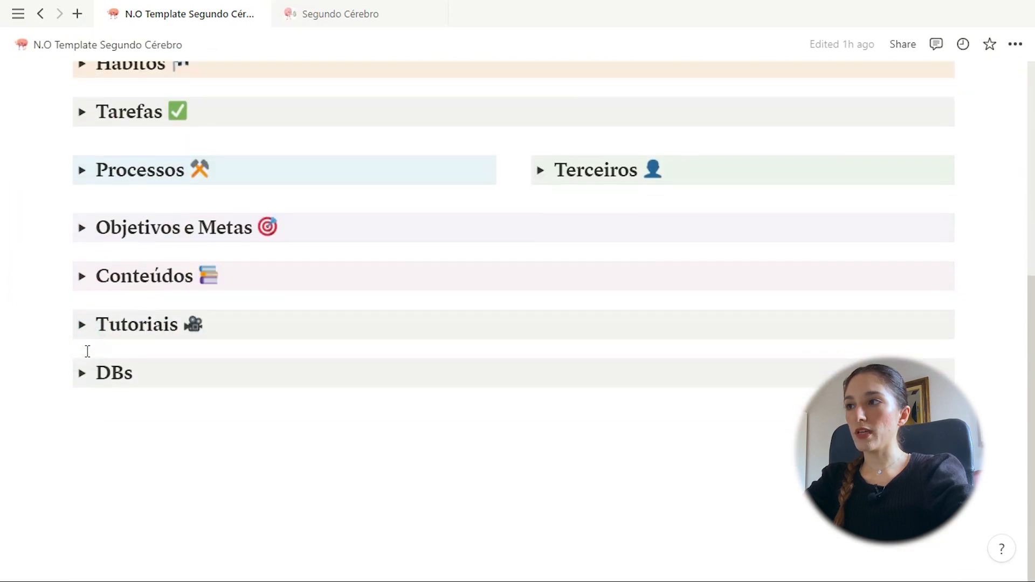
click(209, 426)
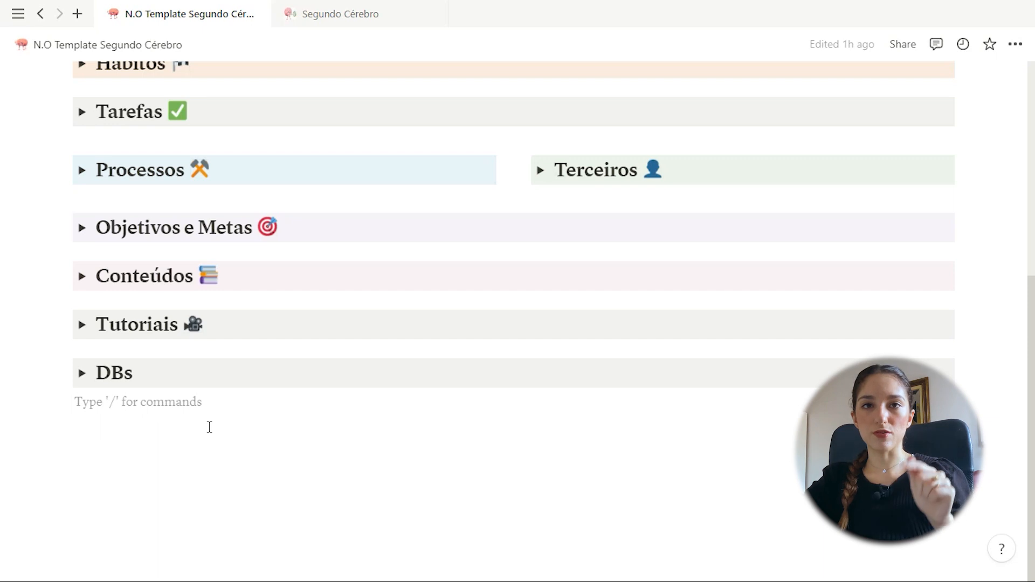
text(/)
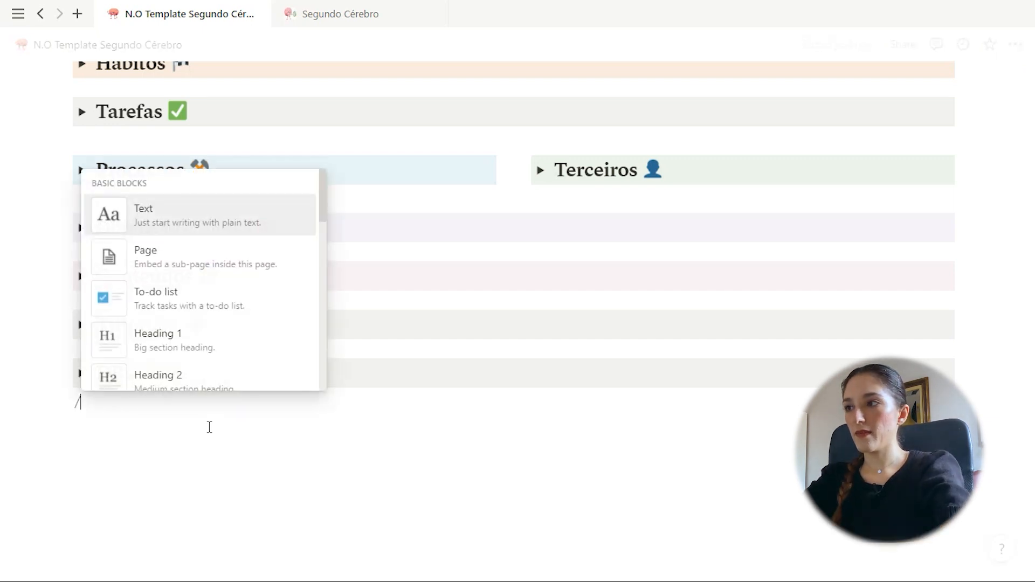
key(BackSpace)
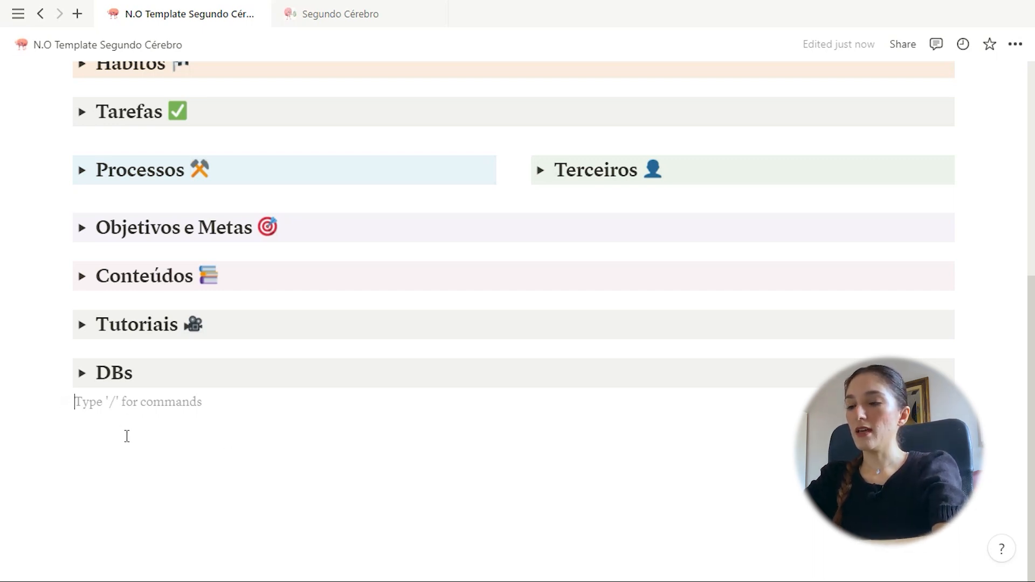
text(/)
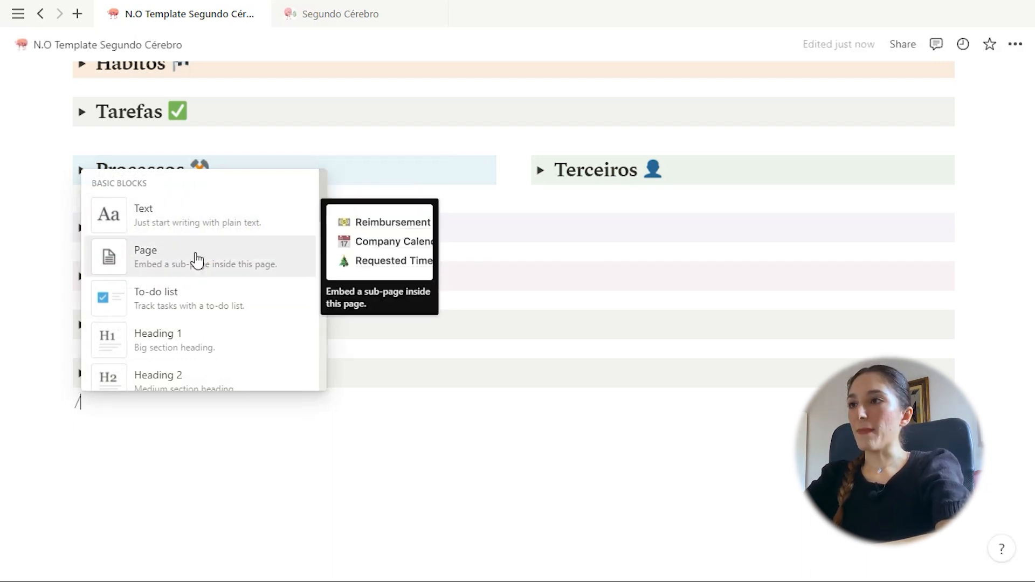
Insert a new sub-page below DBs and start it as a blank page
click(196, 261)
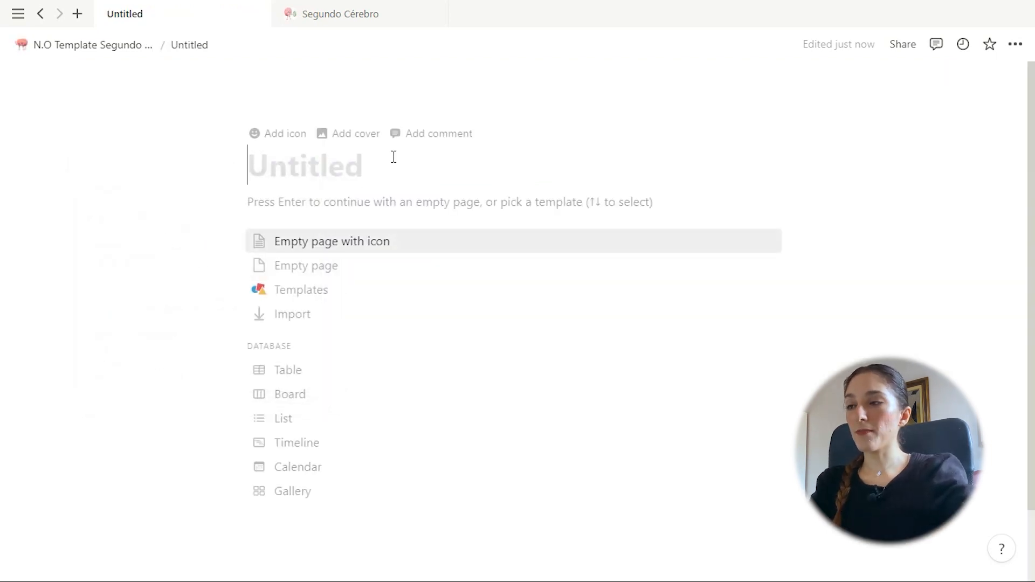
scroll(634, 392, down, 3)
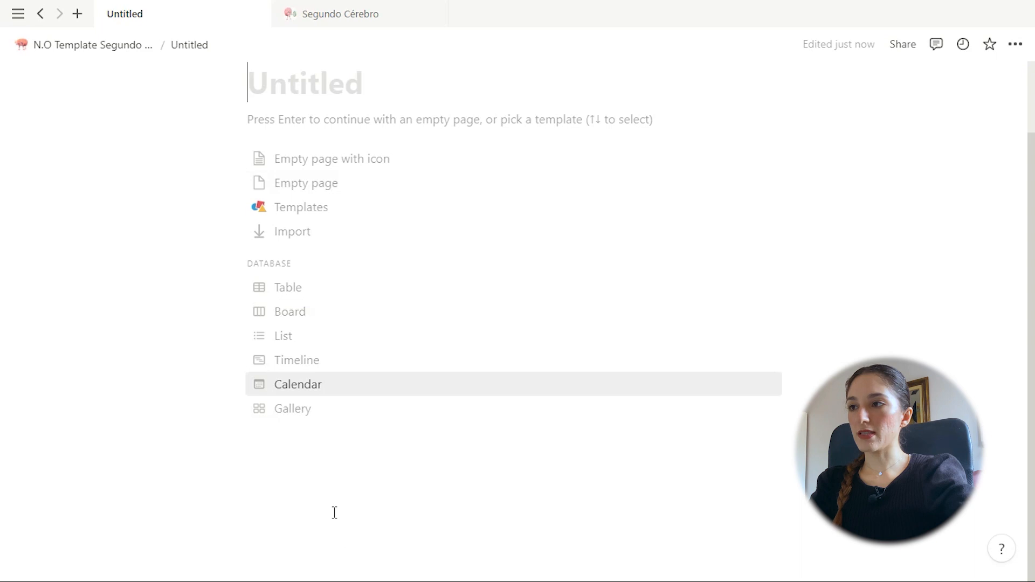
click(329, 461)
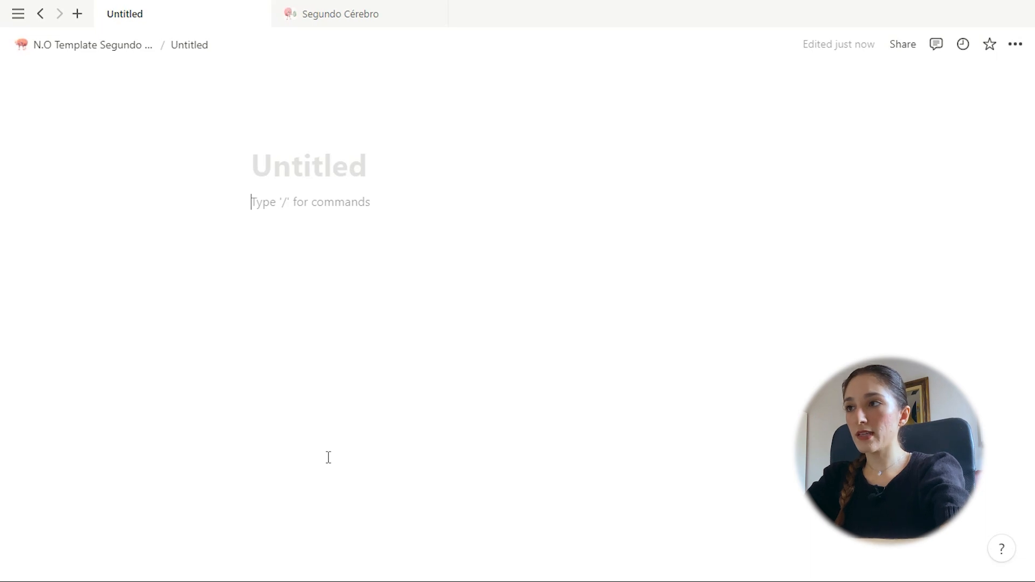
Browse the slash block menu, then close it and delete the slash without adding blocks
text(/)
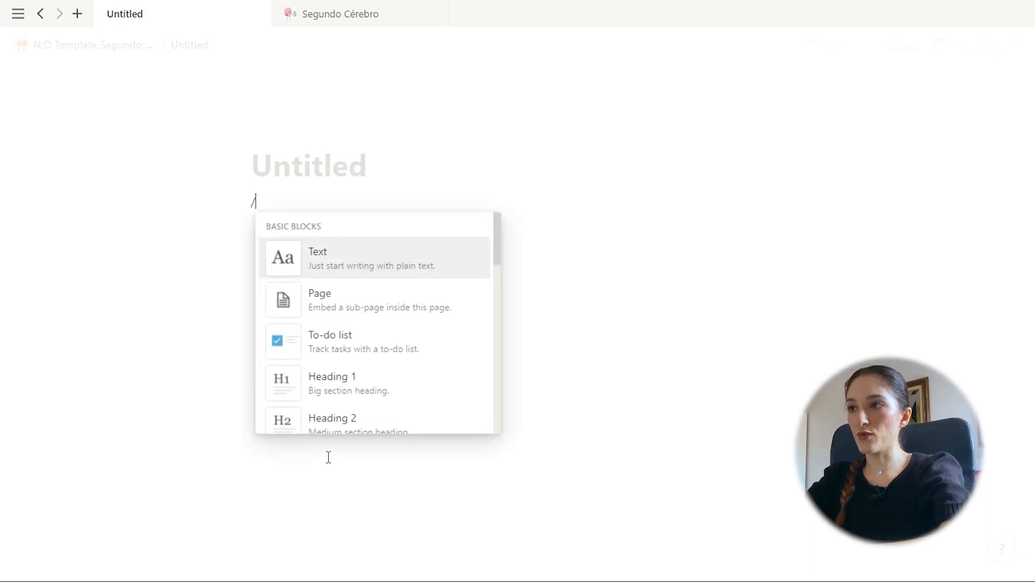
key(BackSpace)
text(/)
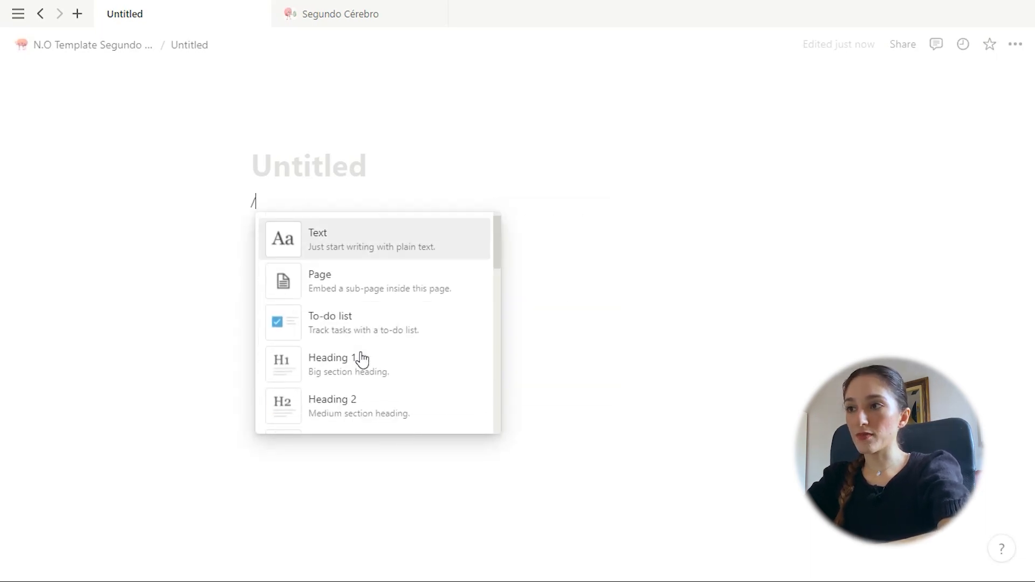
scroll(362, 359, down, 6)
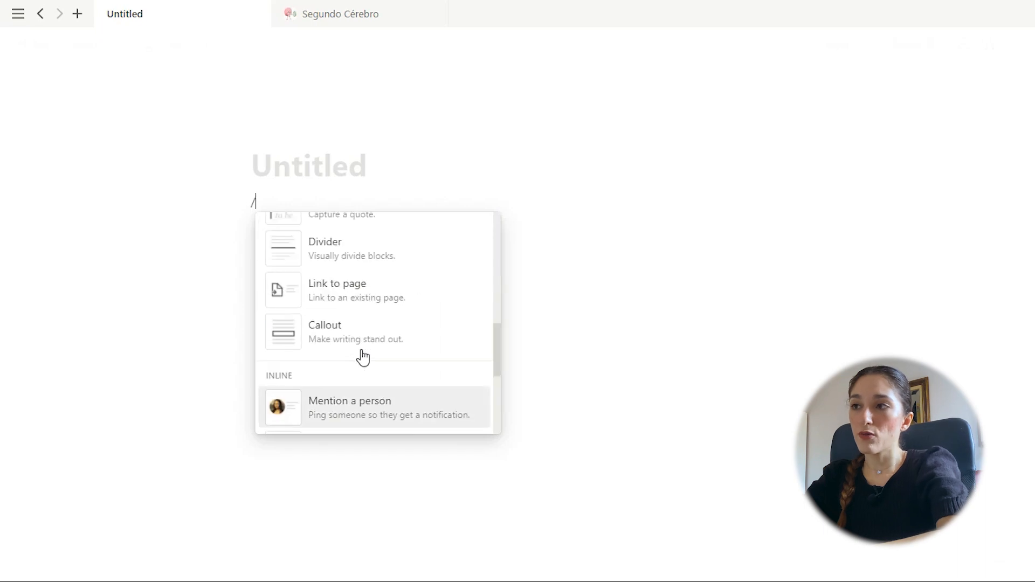
click(653, 360)
key(BackSpace)
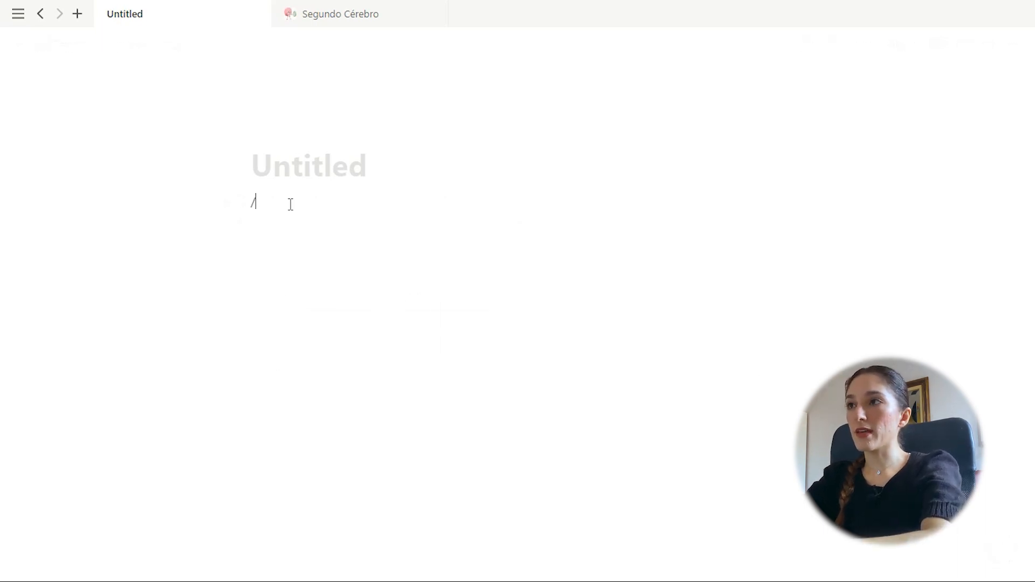
key(BackSpace)
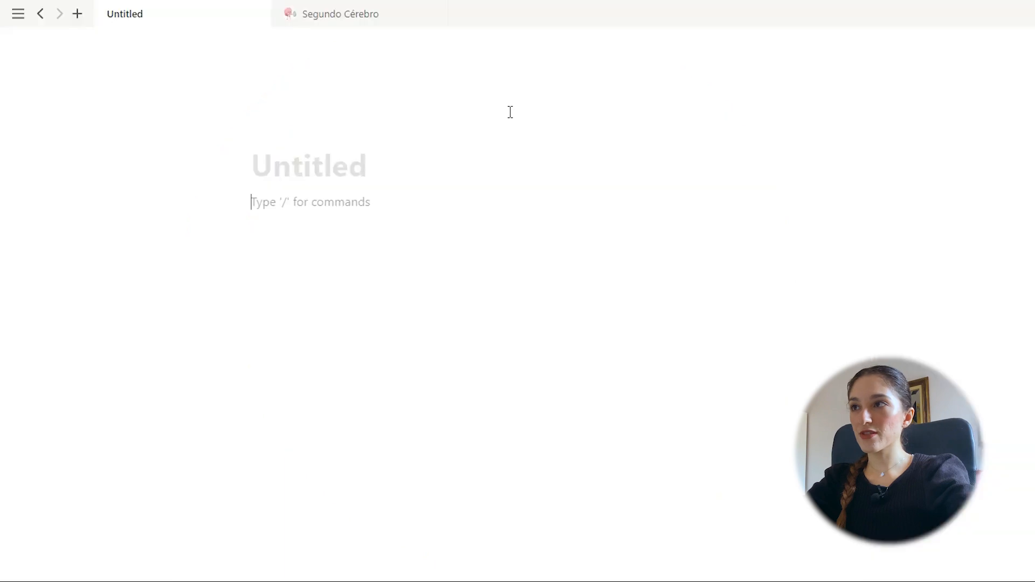
Switch between tabs, peek at the first Diário entry, then navigate back toward the template page
click(362, 12)
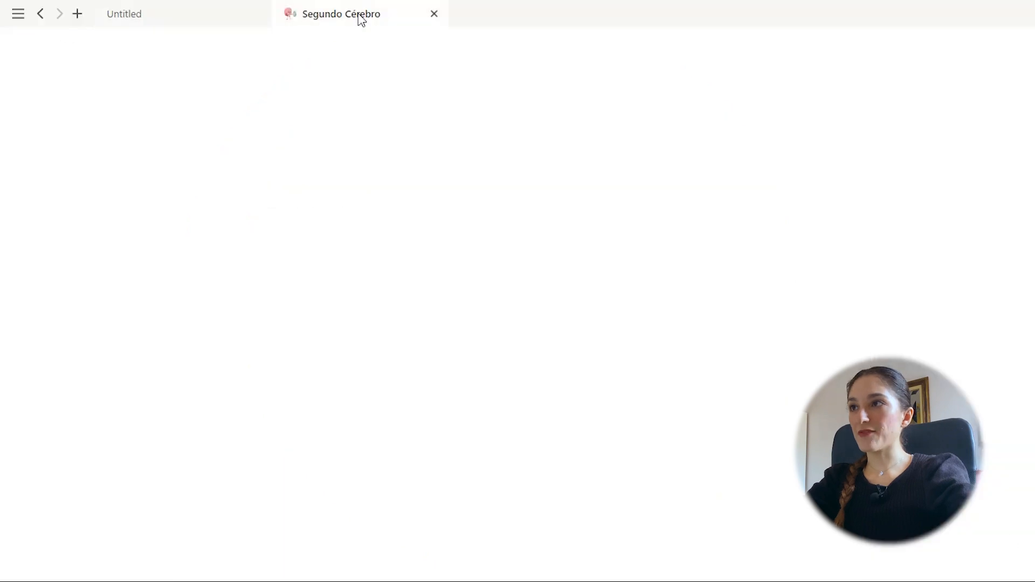
click(107, 22)
click(40, 15)
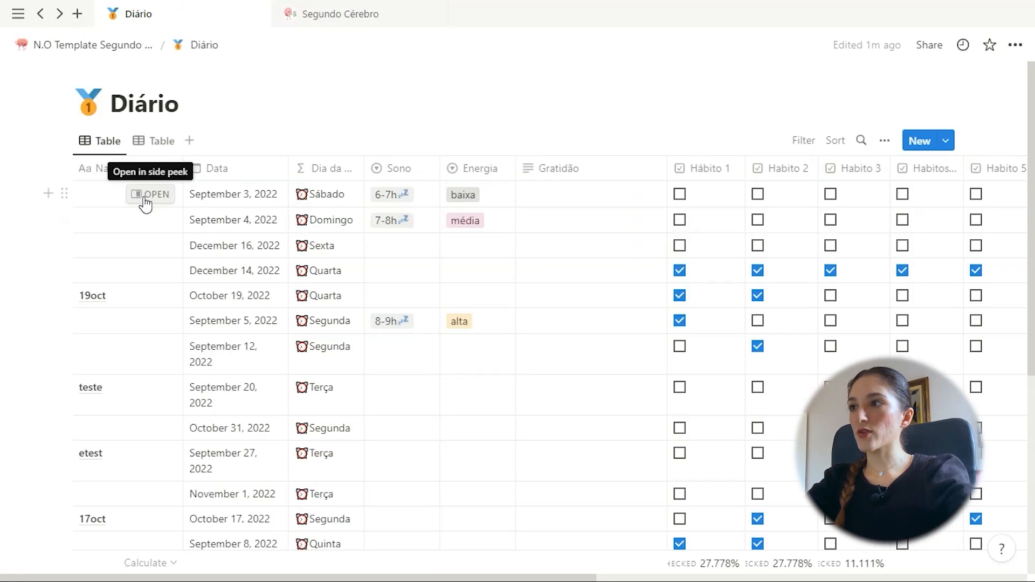
click(143, 195)
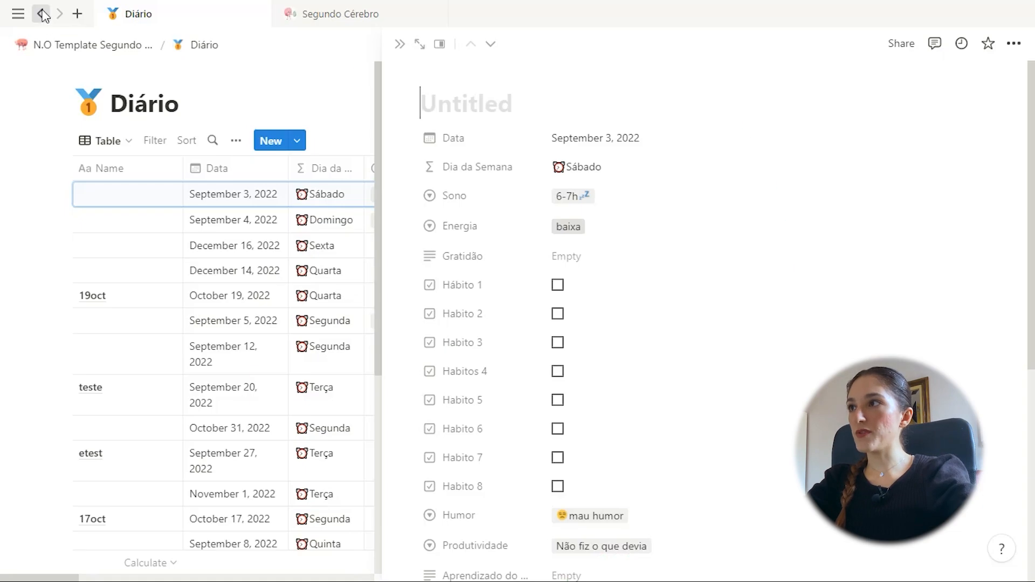
click(42, 13)
click(42, 14)
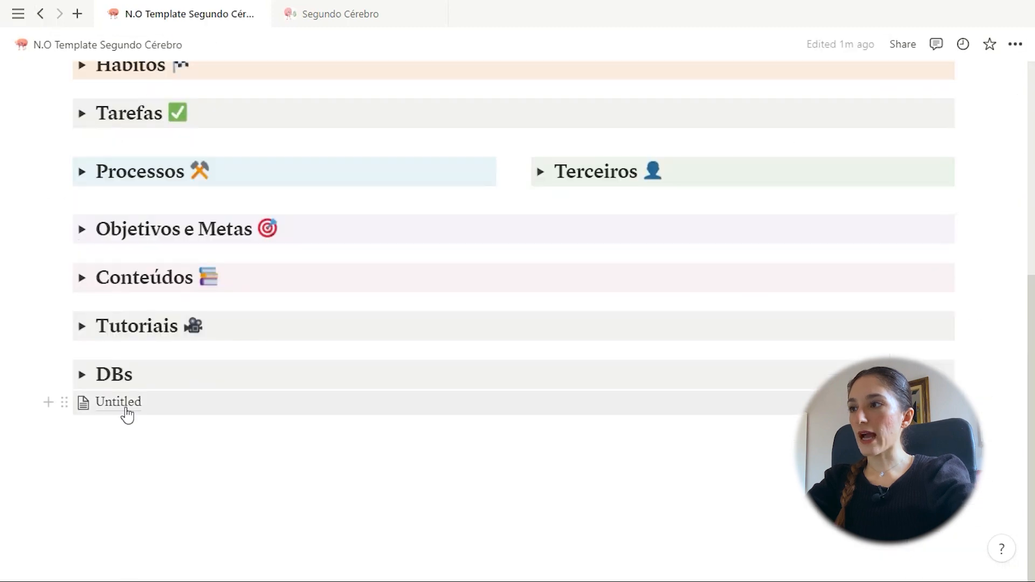
Go to the N.O Template Segundo Cérebro parent page and open the Untitled sub-page under DBs
click(125, 401)
click(97, 45)
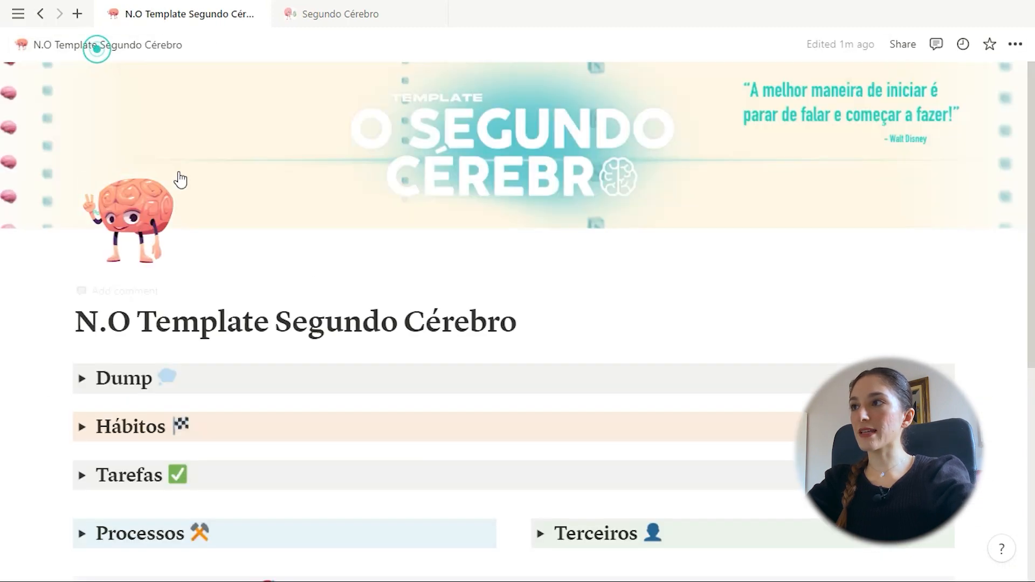
scroll(349, 268, down, 5)
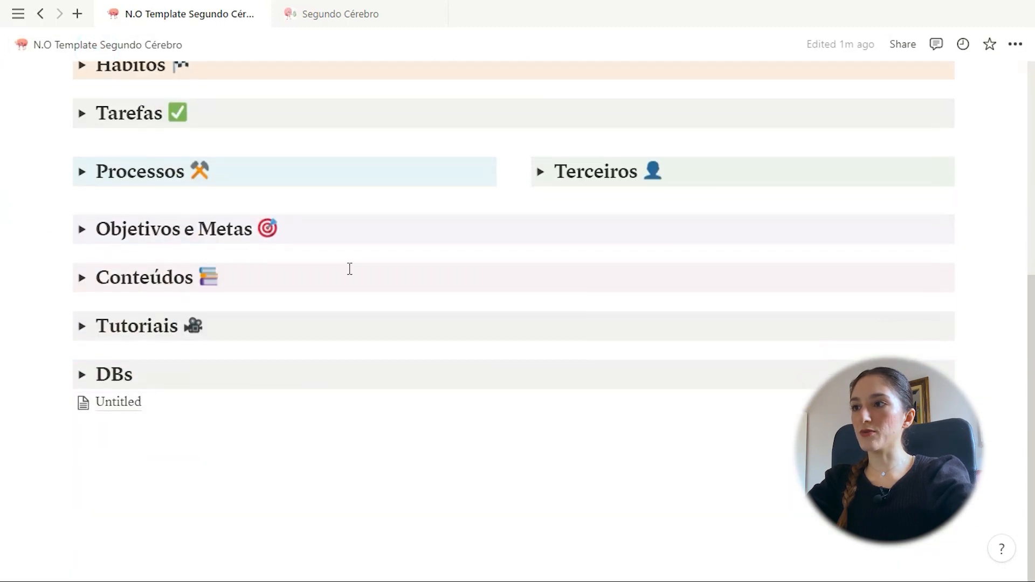
click(116, 405)
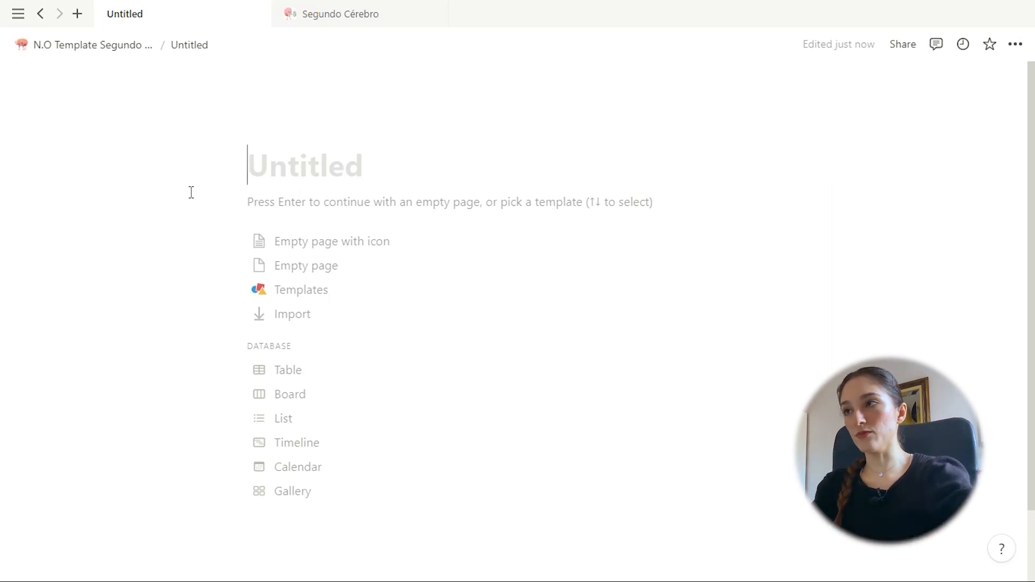
Return to the template page, reopen Untitled, and start it blank without a template
click(94, 44)
scroll(321, 368, down, 3)
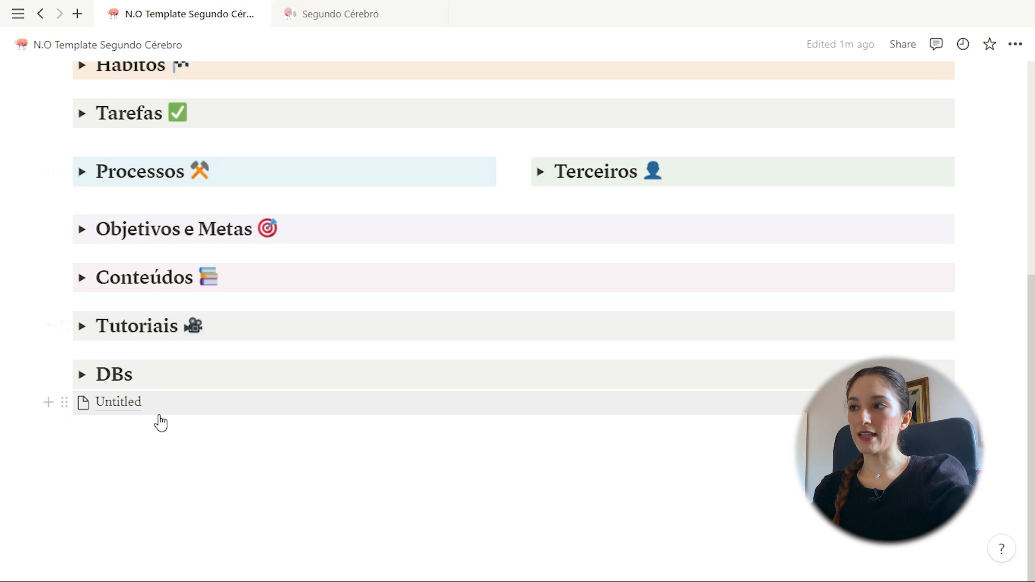
scroll(161, 423, up, 2)
scroll(156, 487, up, 2)
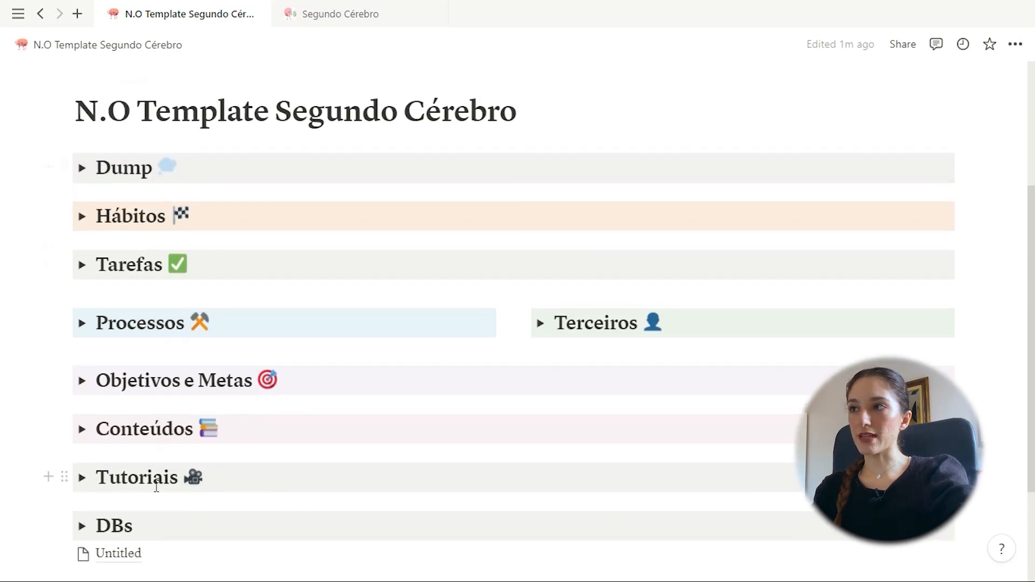
scroll(156, 486, down, 3)
click(115, 402)
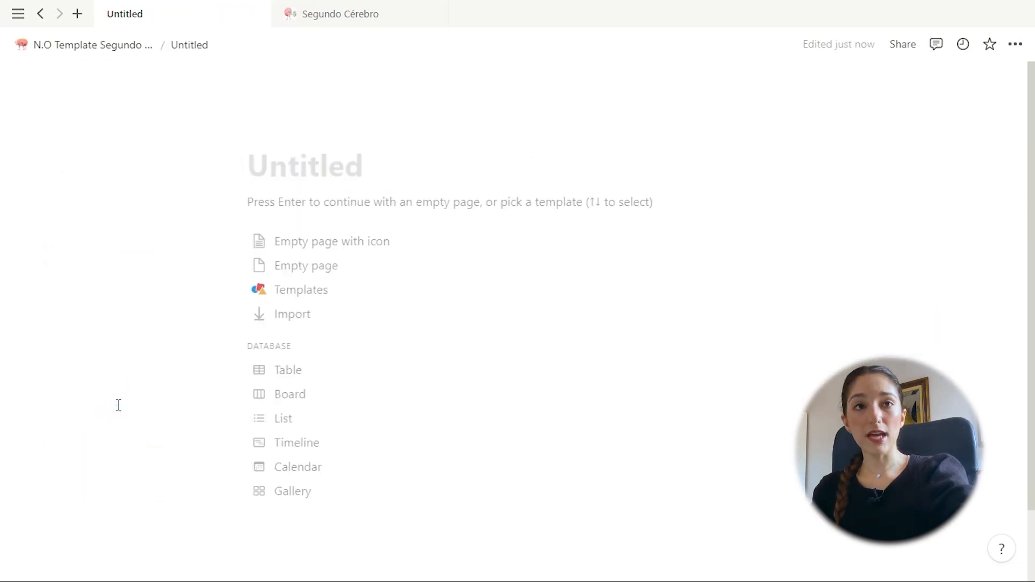
scroll(319, 481, down, 1)
click(318, 479)
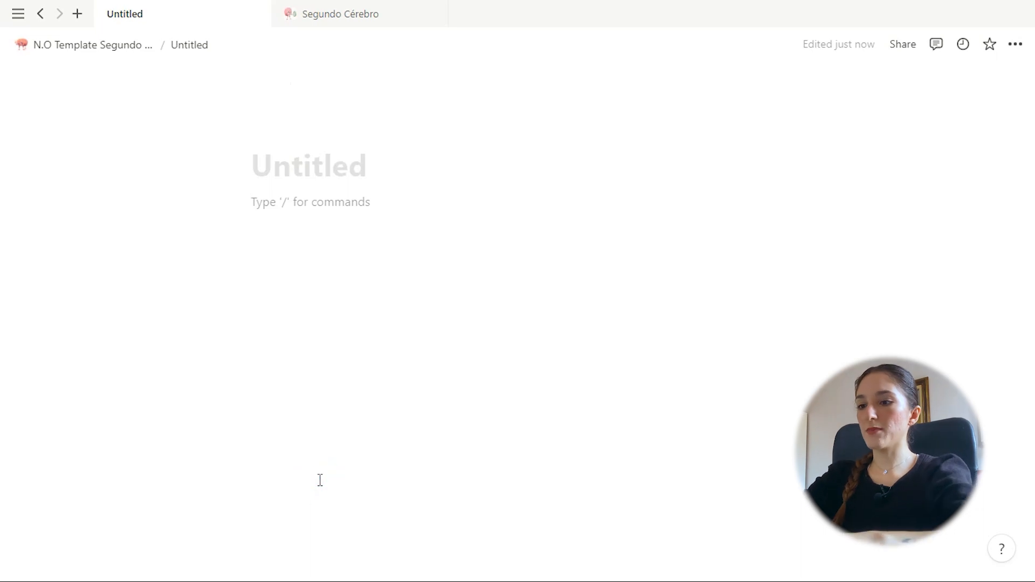
Add a trial gallery database with /ga, then delete that block
text(/gal)
key(Return)
click(612, 481)
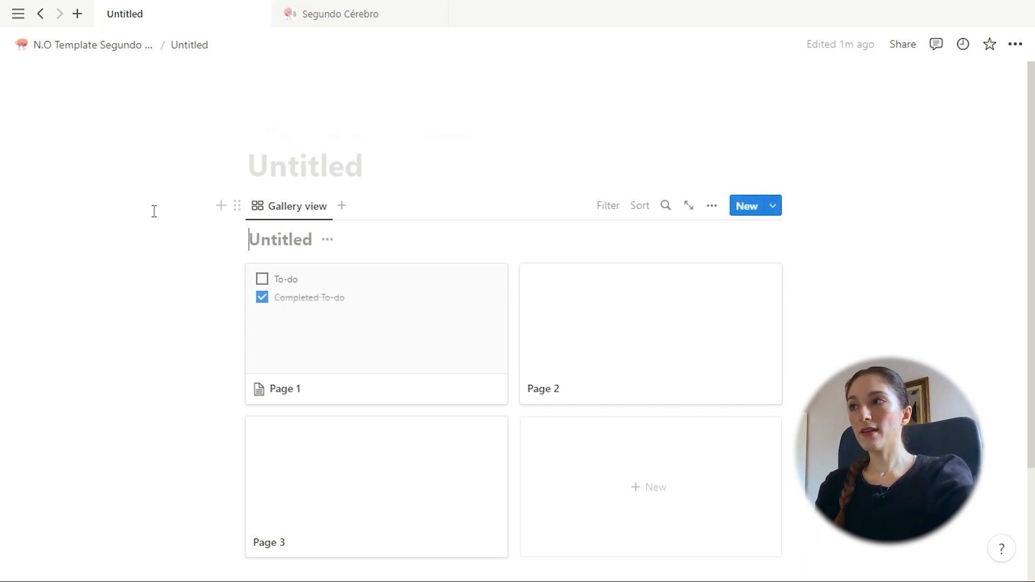
click(238, 205)
key(Delete)
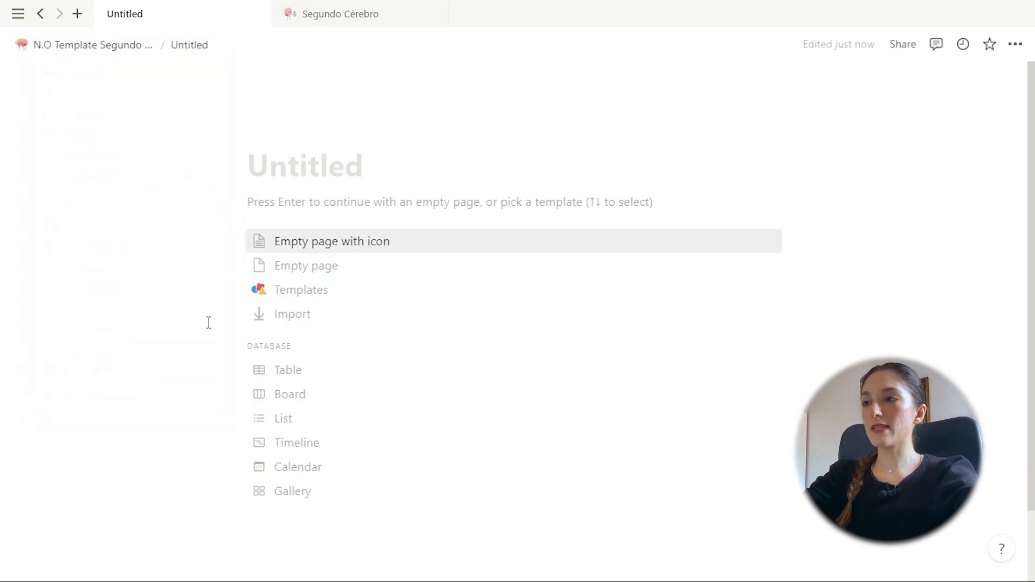
Keep the page blank and title it 'receitas'
click(326, 512)
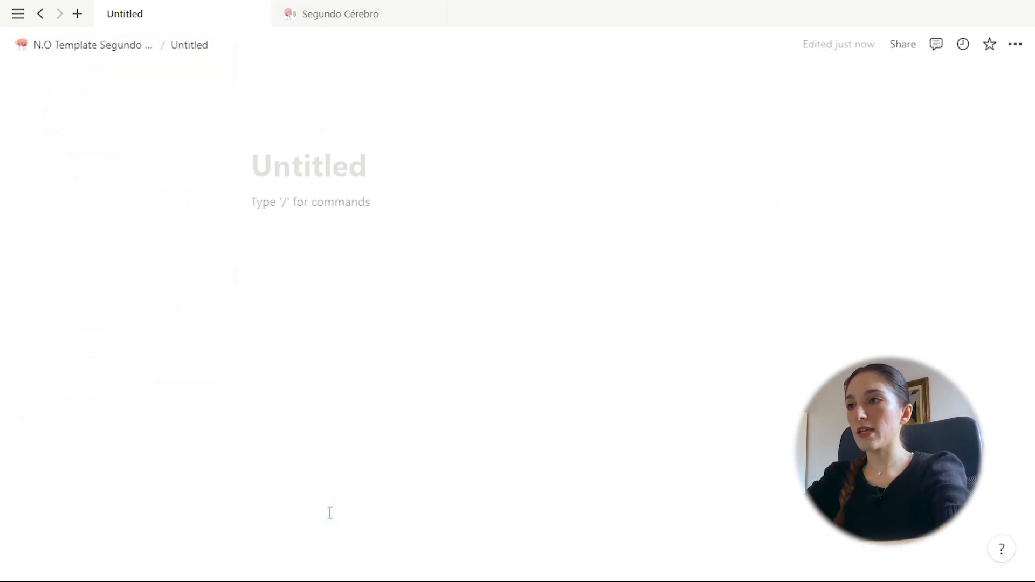
click(324, 173)
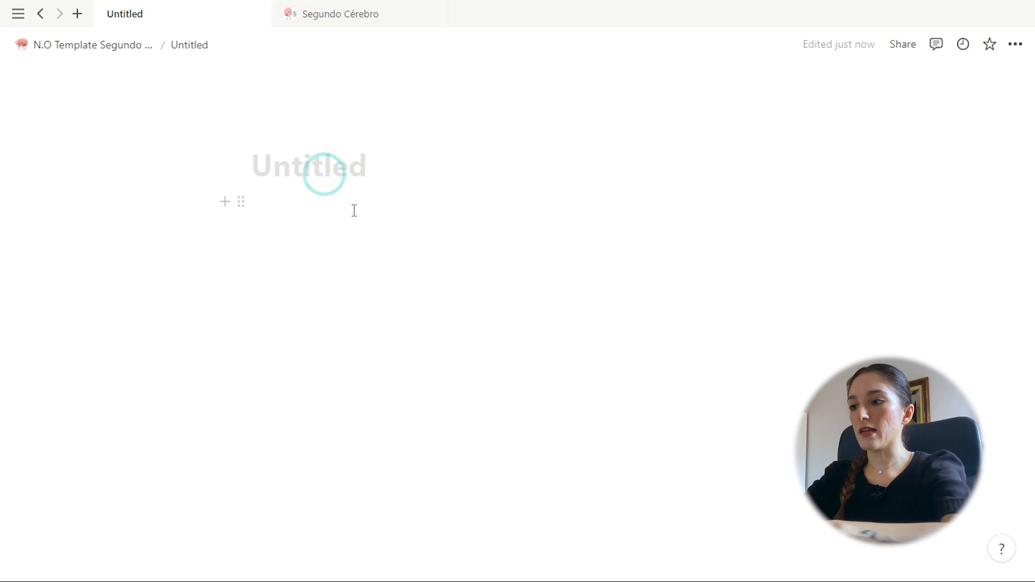
text(receitas)
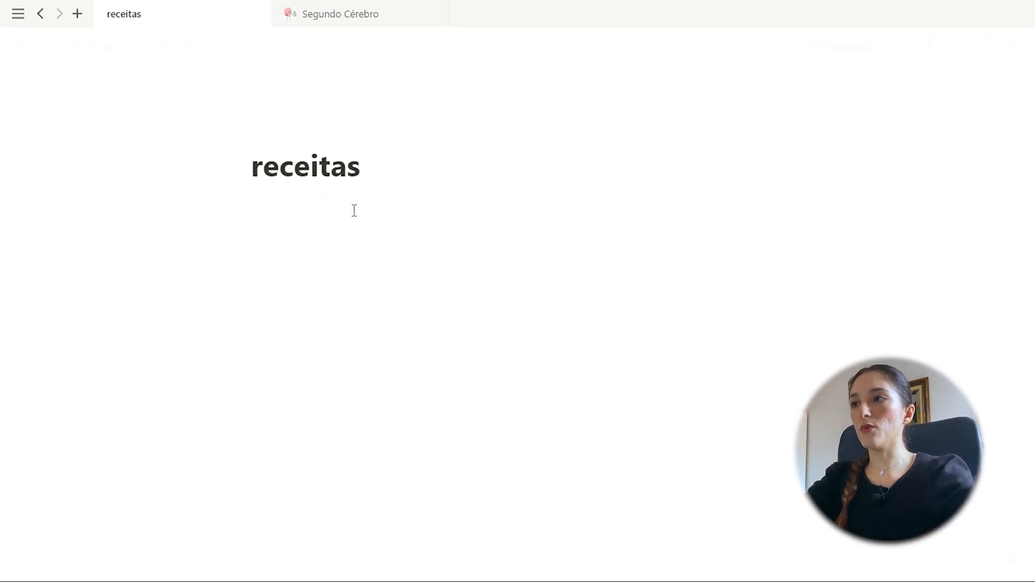
Bring up the Segundo Cérebro dashboard gallery with its Library, Daily, Planner Empresa and Arquivos Úteis cards
click(381, 239)
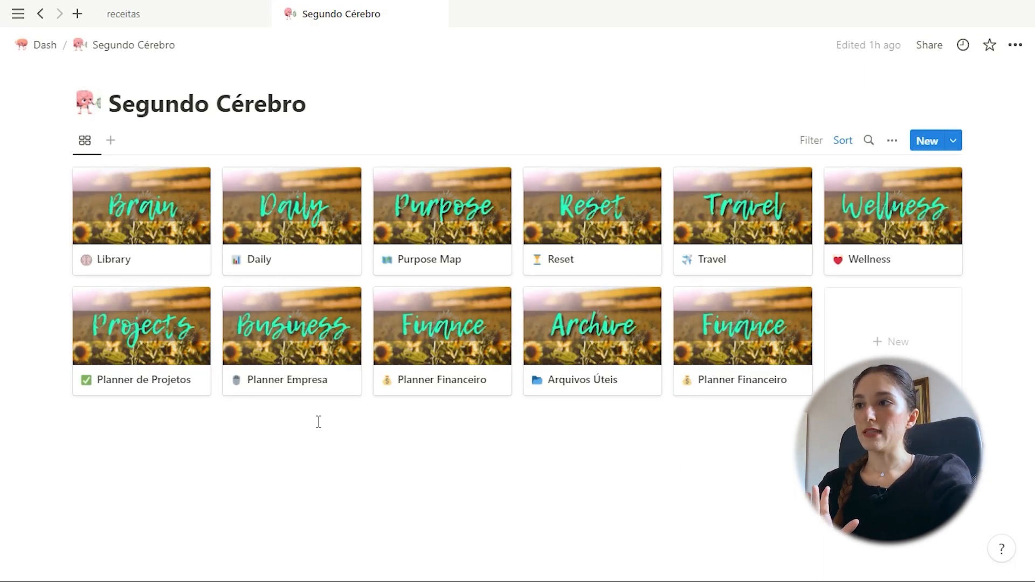
Open Planner Empresa and expand its BDs toggle to list CALENDÁRIO EDITORIAL (N0), Produtos DB and Feedbacks DB
click(307, 376)
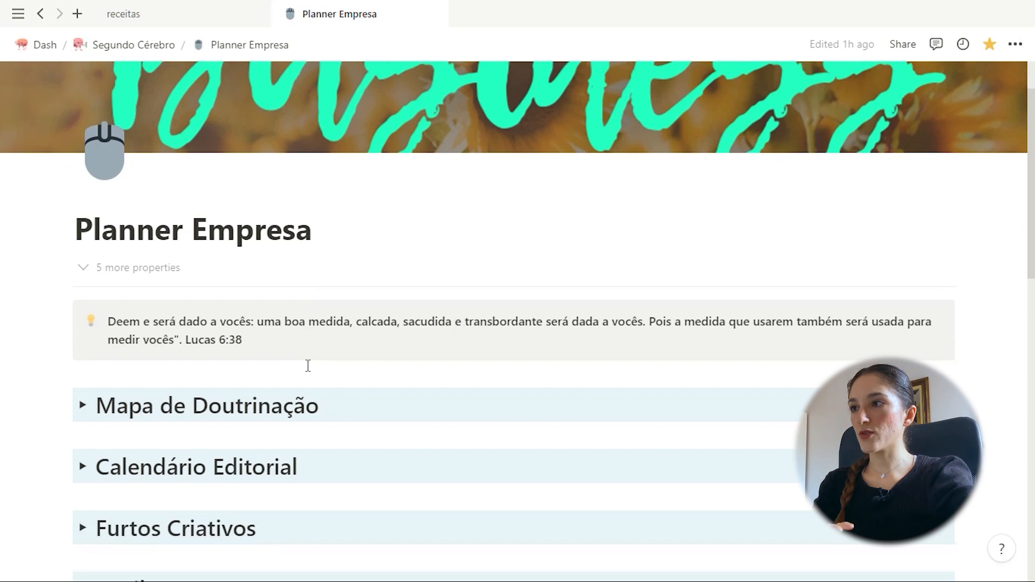
scroll(216, 270, down, 2)
scroll(559, 415, down, 4)
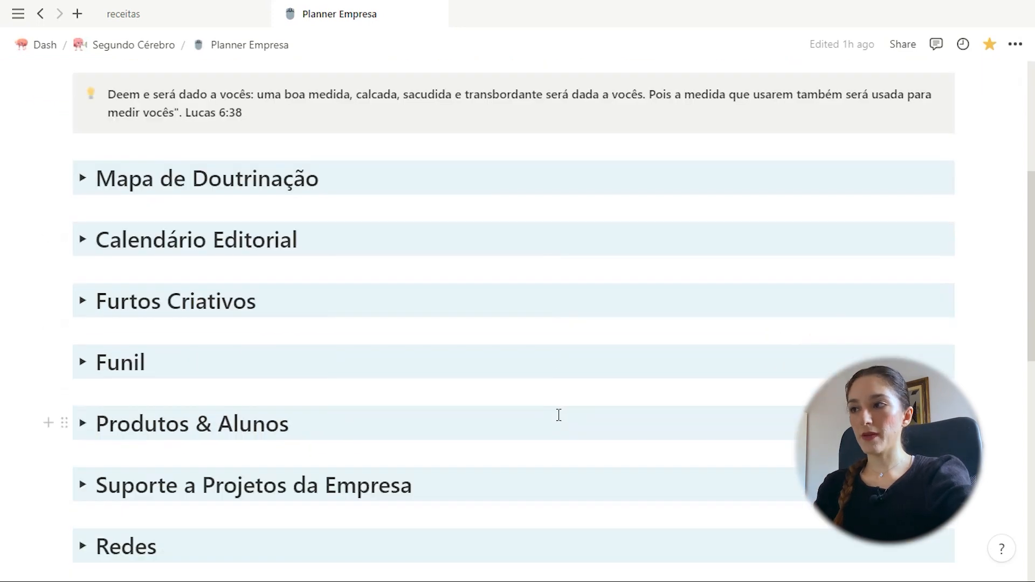
scroll(560, 415, down, 8)
scroll(559, 417, up, 3)
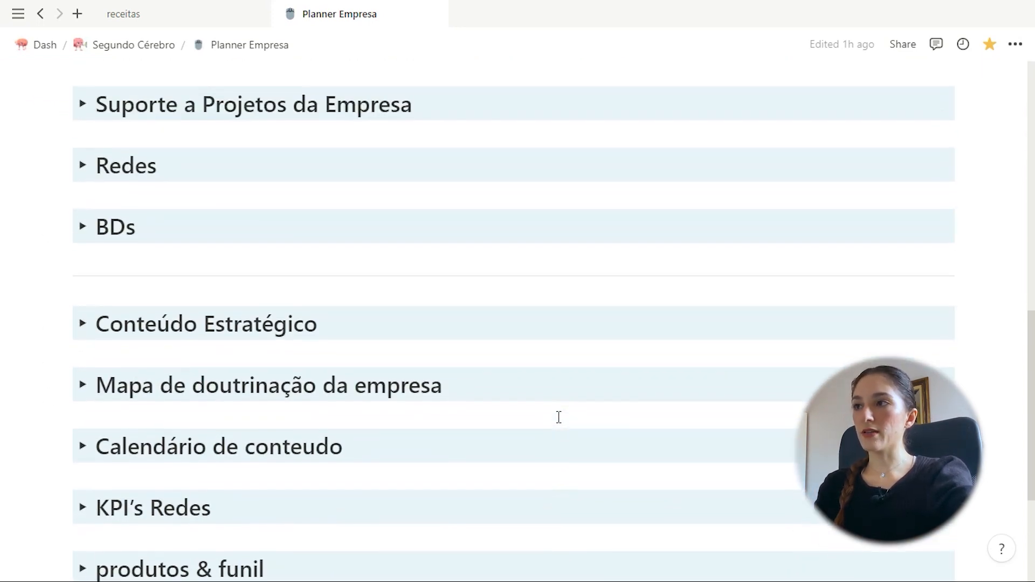
scroll(560, 417, up, 11)
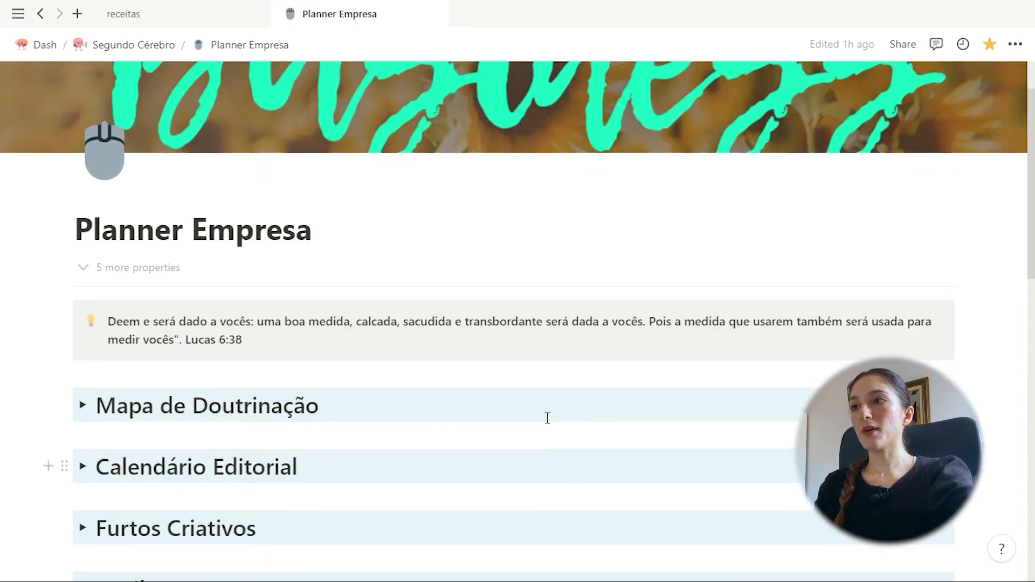
scroll(587, 413, down, 4)
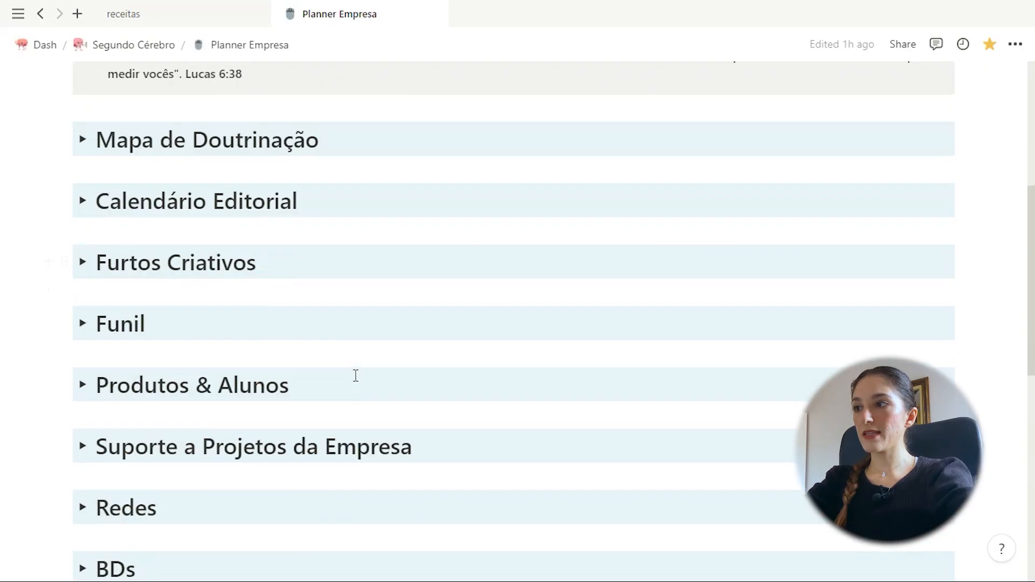
scroll(92, 389, down, 4)
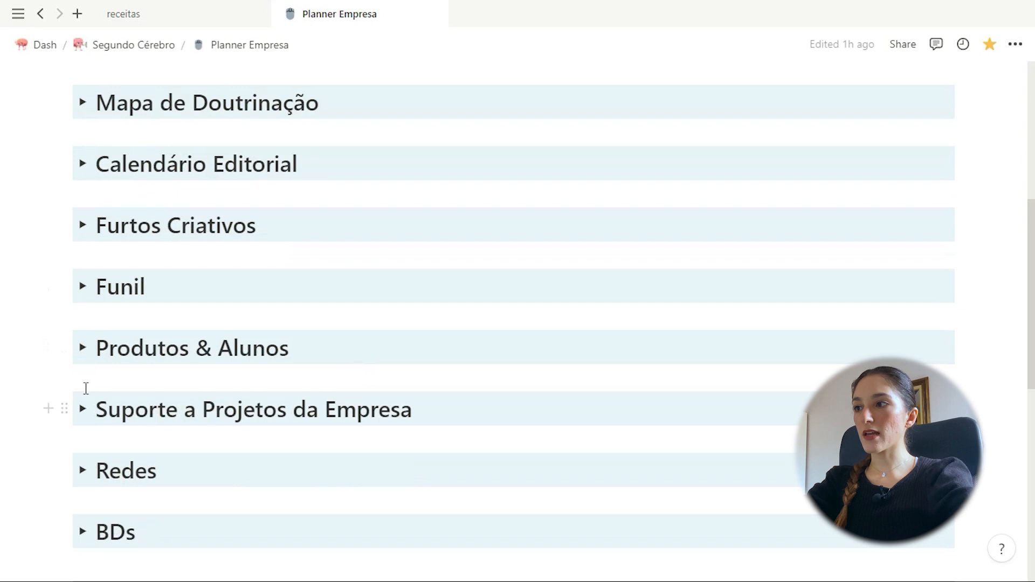
scroll(97, 426, down, 2)
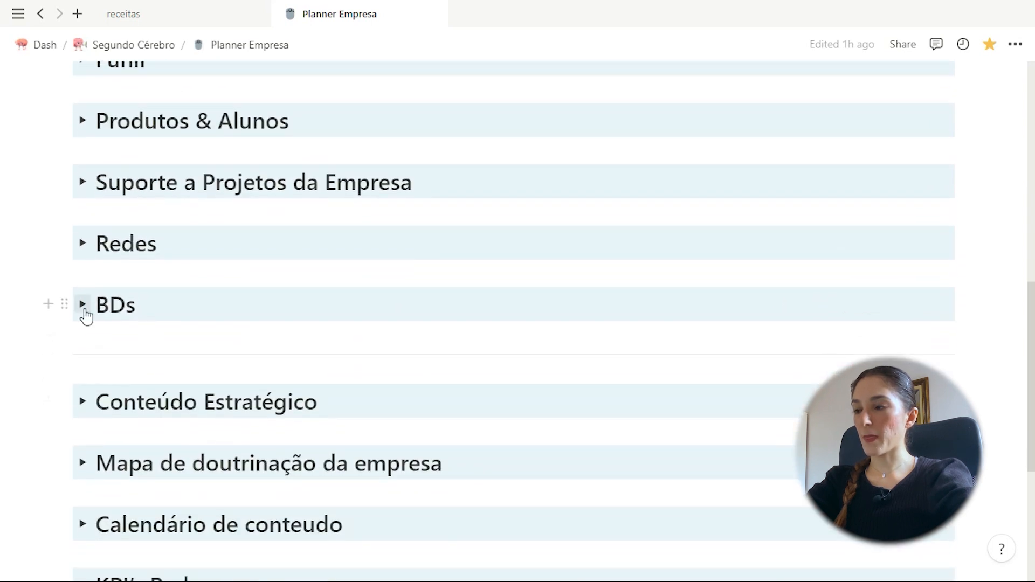
click(83, 304)
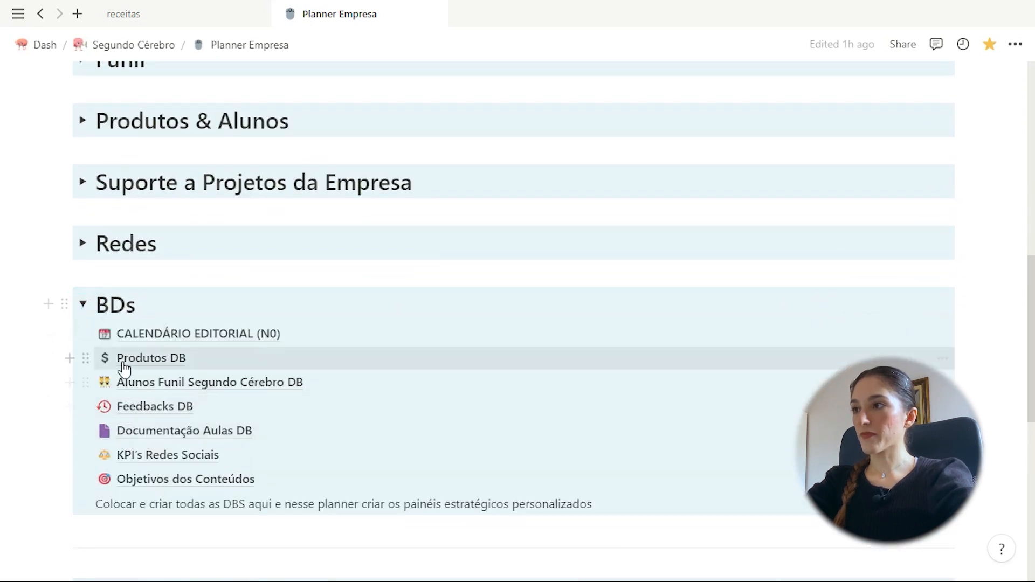
Open CALENDÁRIO EDITORIAL (N0) in calendar view and browse the months back to July 2021
click(146, 333)
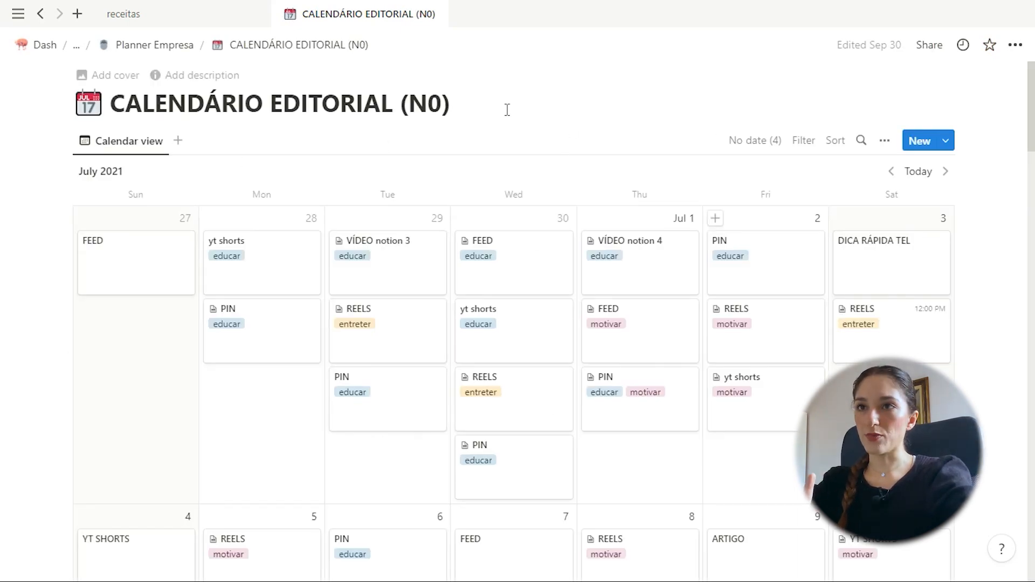
scroll(898, 343, down, 5)
scroll(898, 343, down, 20)
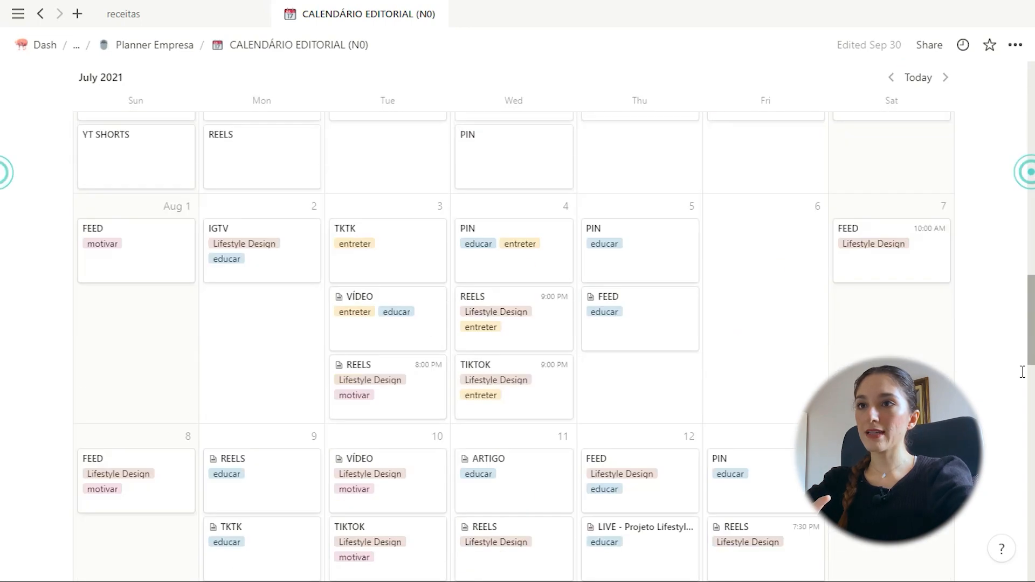
scroll(1012, 474, down, 15)
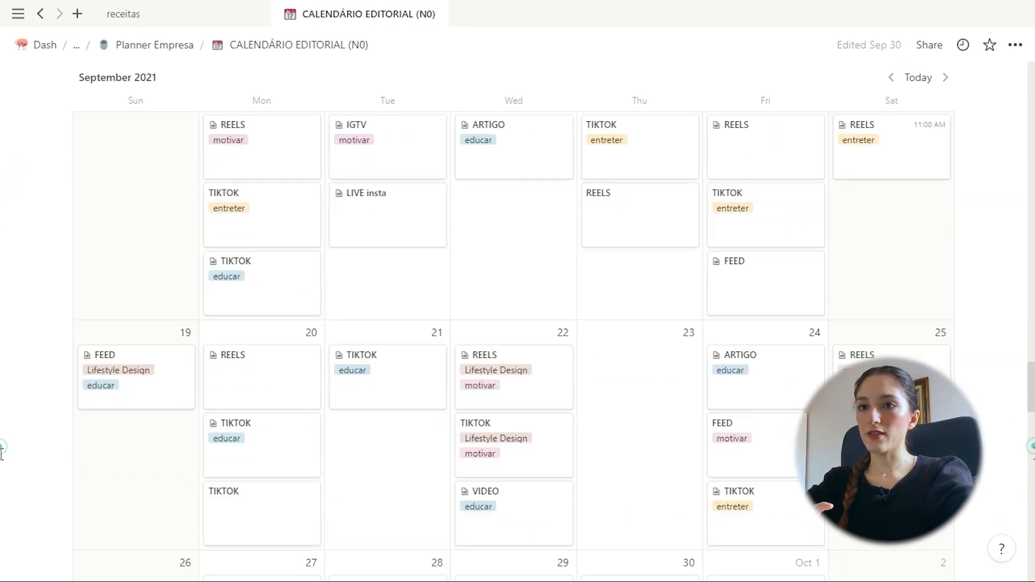
scroll(1015, 575, down, 15)
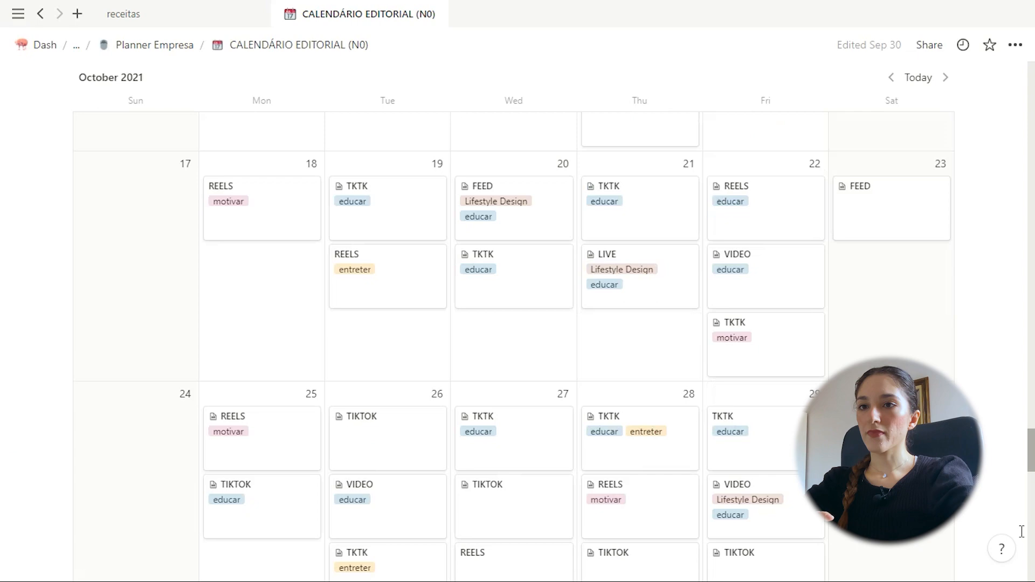
scroll(1016, 574, down, 1)
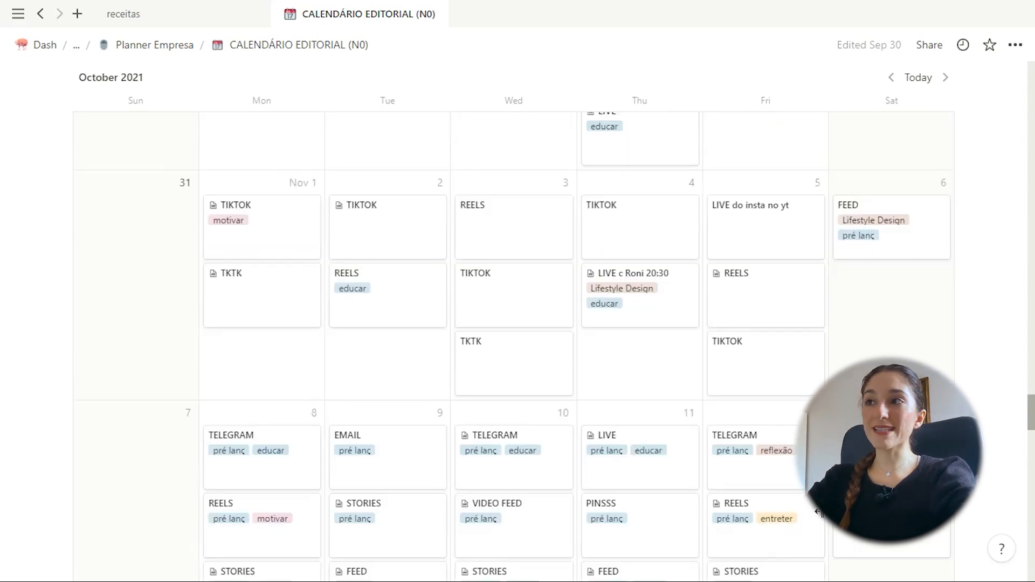
scroll(818, 512, down, 8)
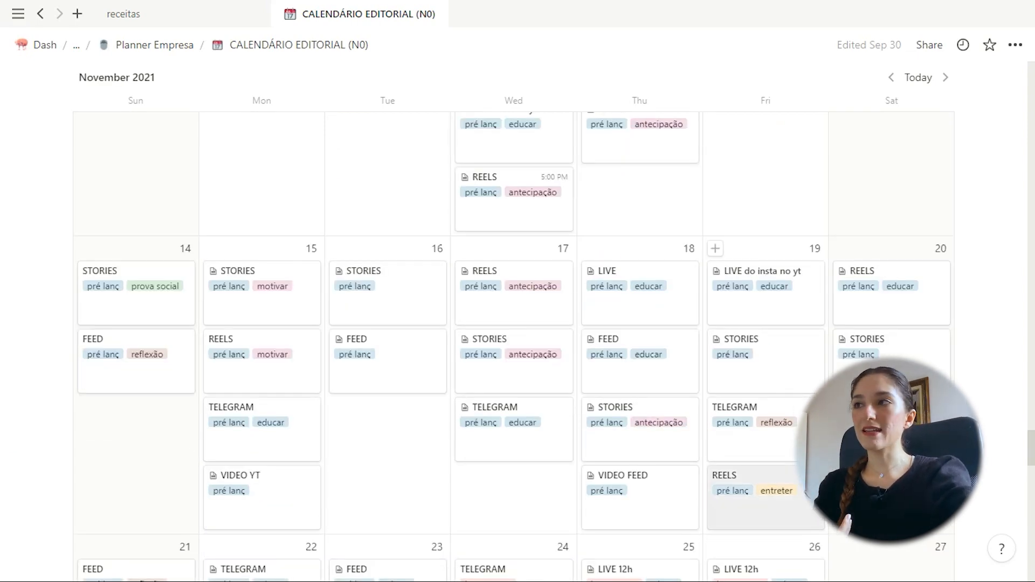
scroll(755, 539, up, 5)
scroll(811, 458, up, 1)
drag(1032, 423, 1032, 90)
scroll(936, 104, up, 3)
click(151, 45)
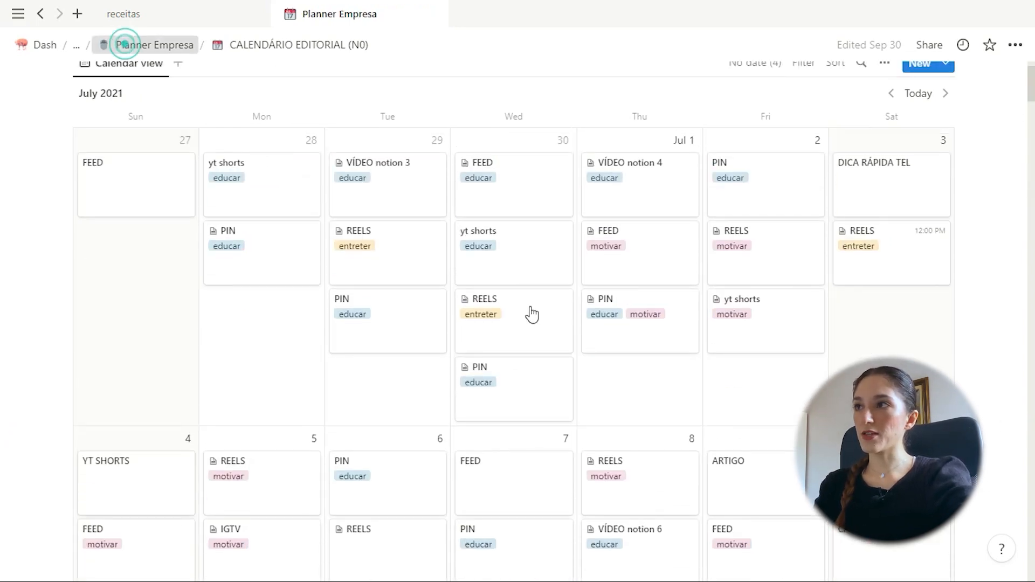
scroll(709, 371, down, 2)
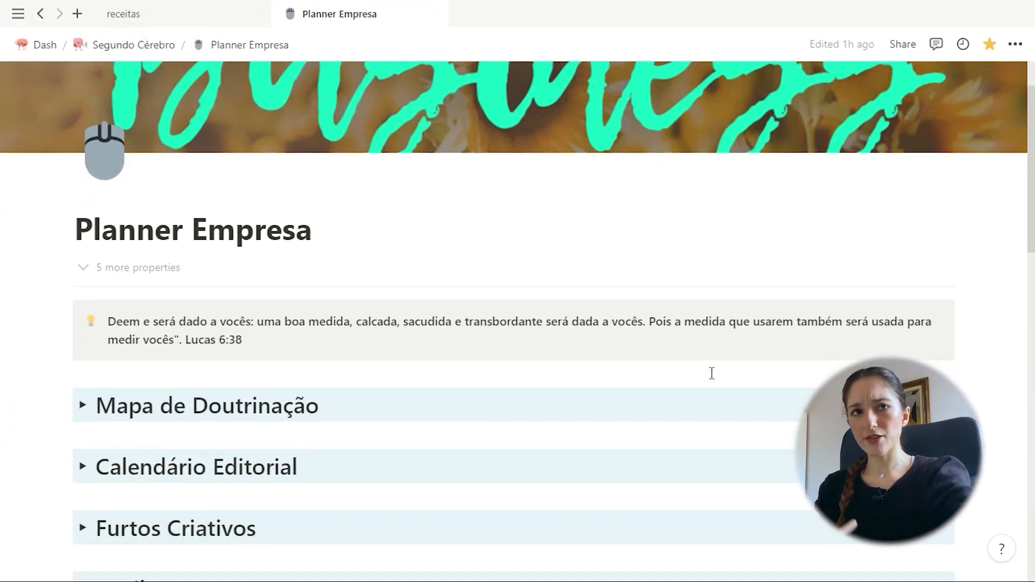
key(alt+Tab)
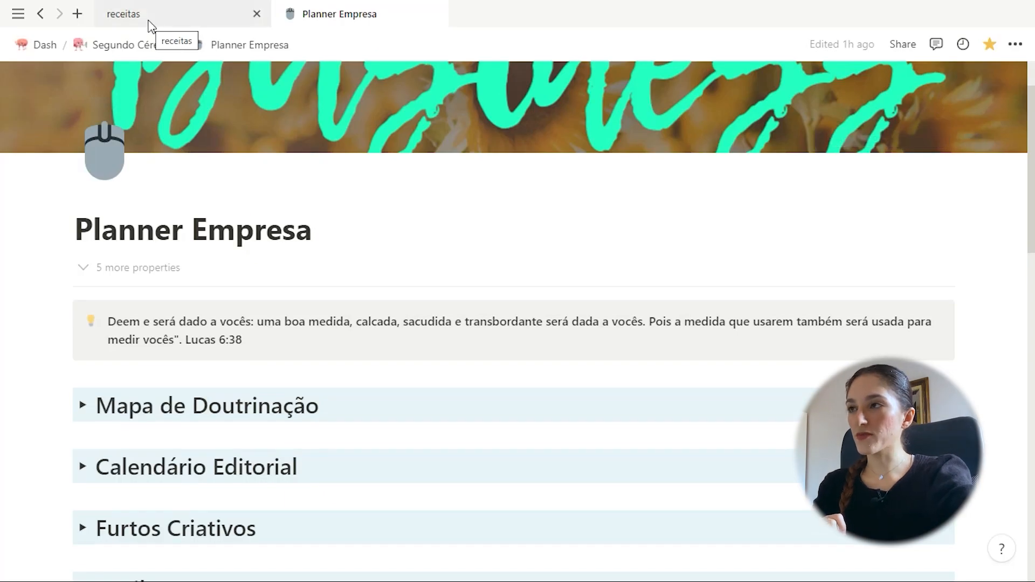
click(233, 334)
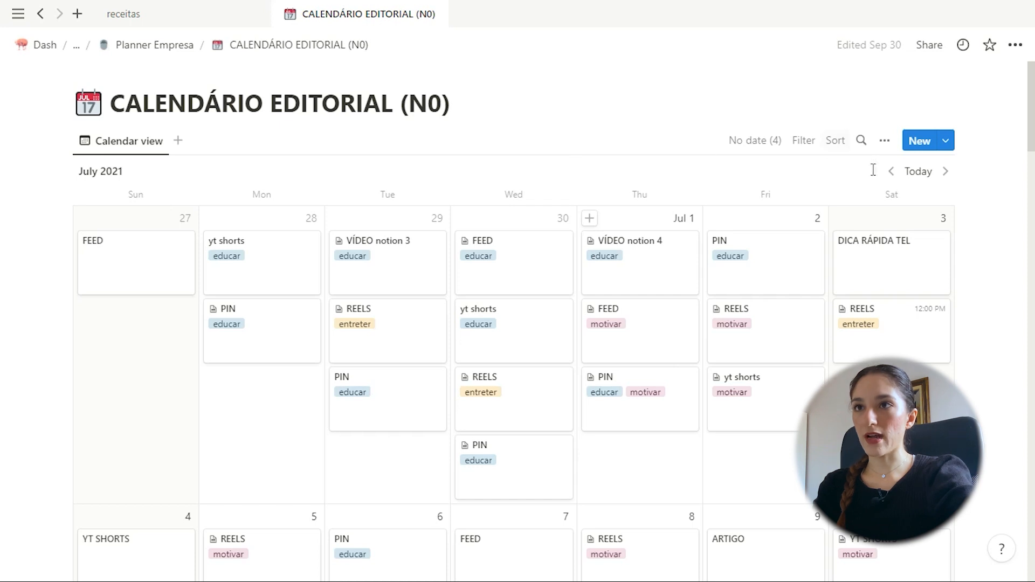
List the CALENDÁRIO EDITORIAL (N0) templates: ARTIGO, FEED, VÍDEO, CAFOFOBOOK, REELS, TIKTOK, SHORTS
click(947, 144)
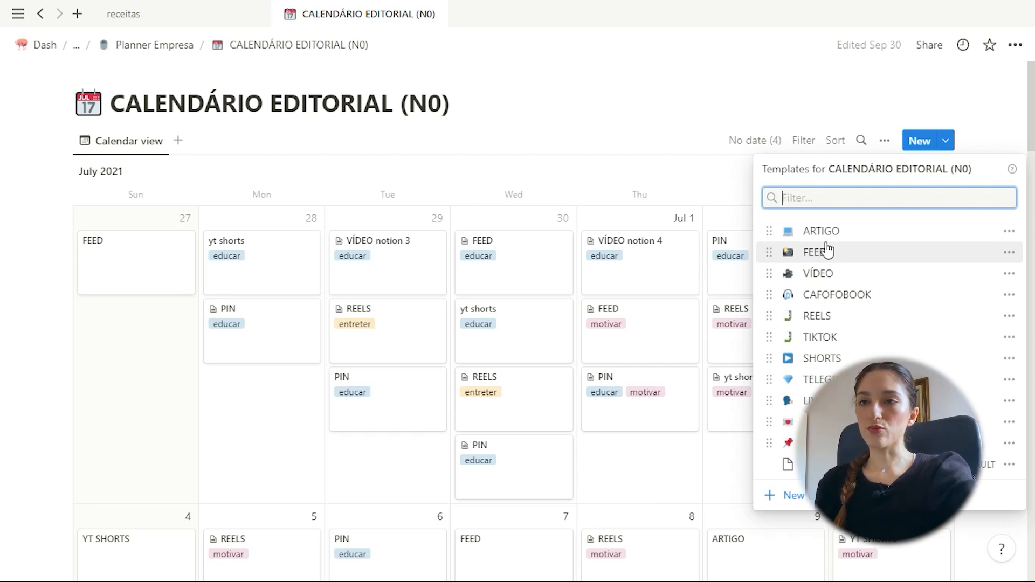
Keep the ARTIGO template's Repeat set to Off, then close its menu and the templates list
click(1009, 231)
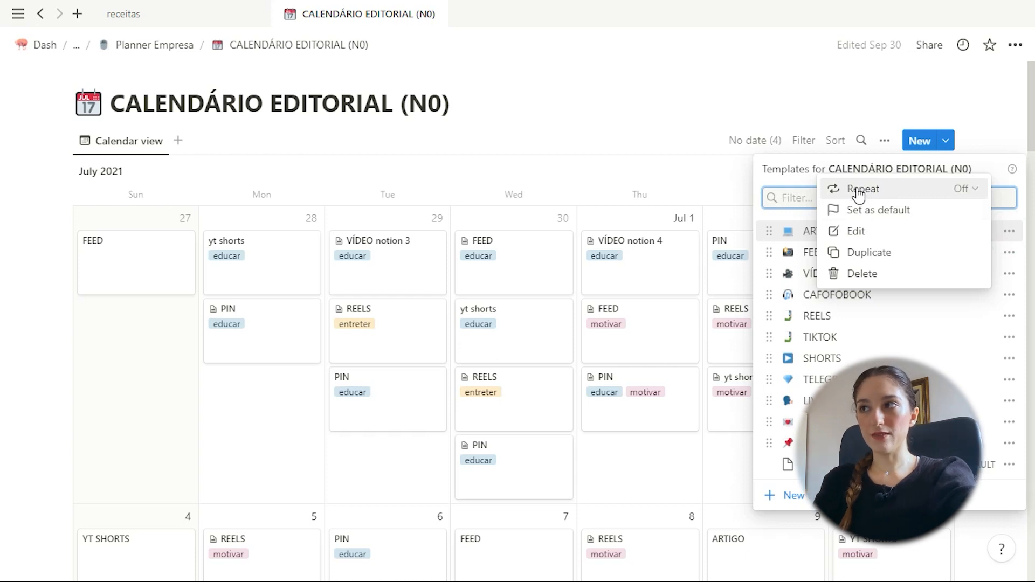
click(859, 193)
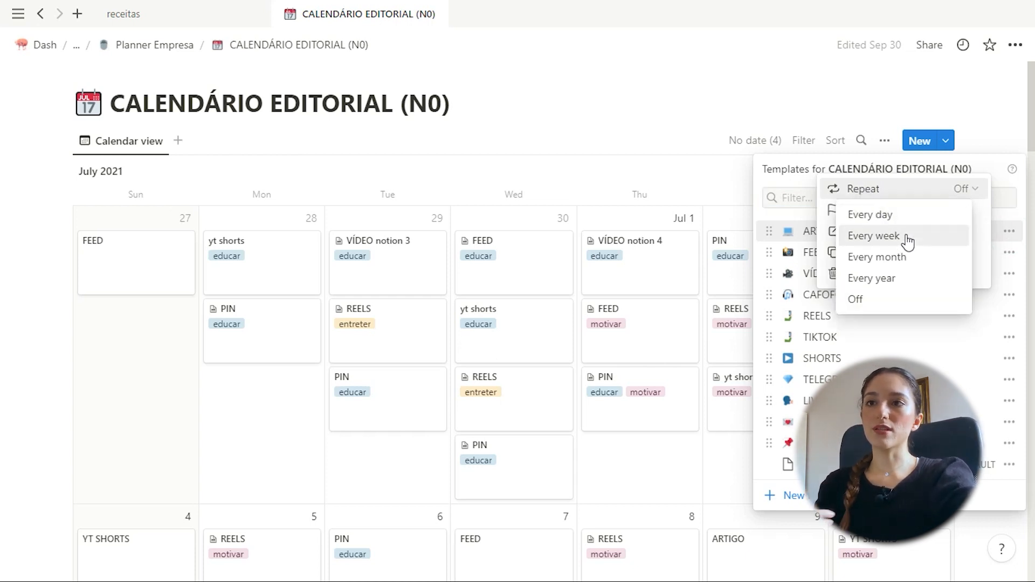
click(905, 299)
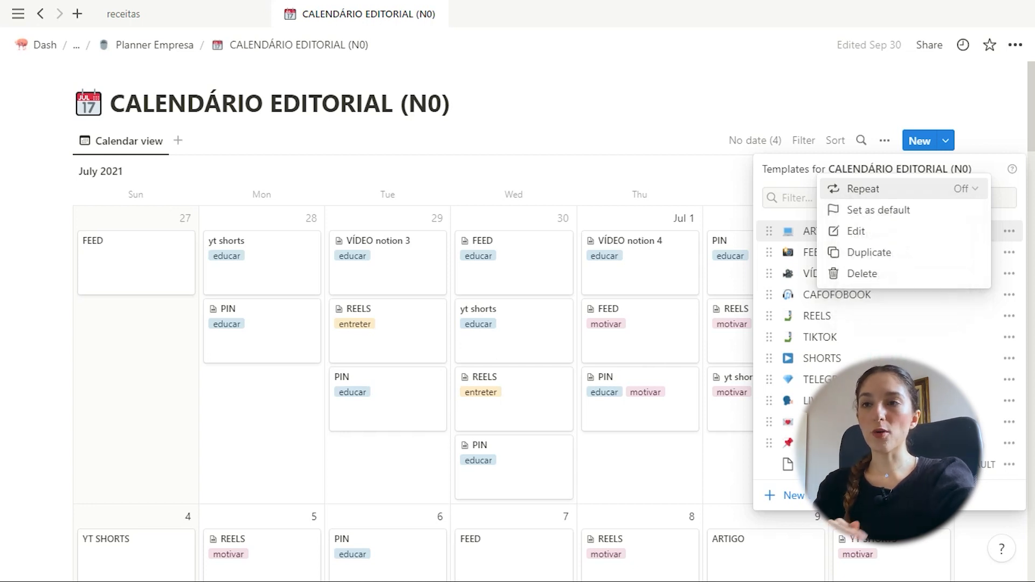
click(885, 385)
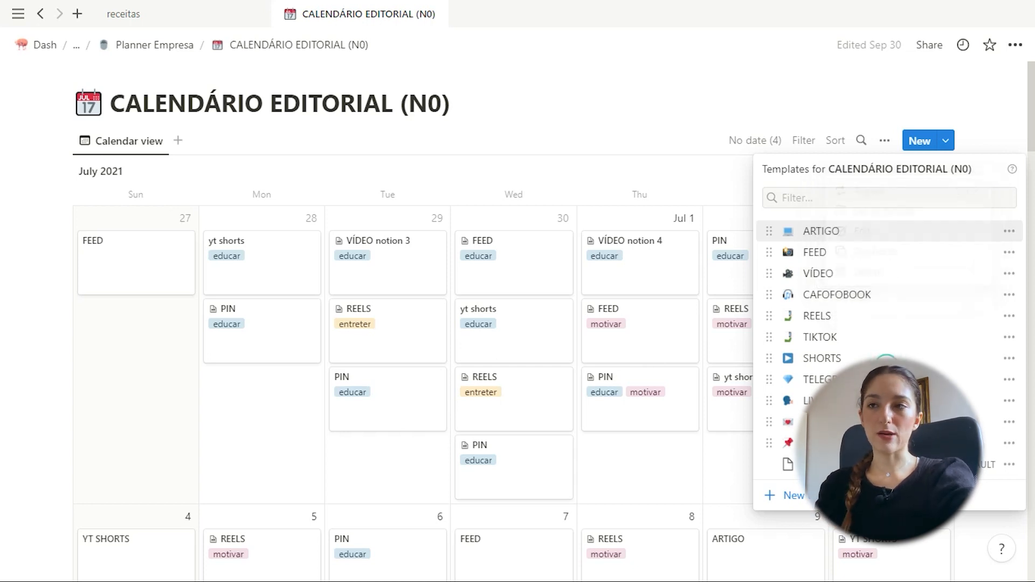
click(629, 183)
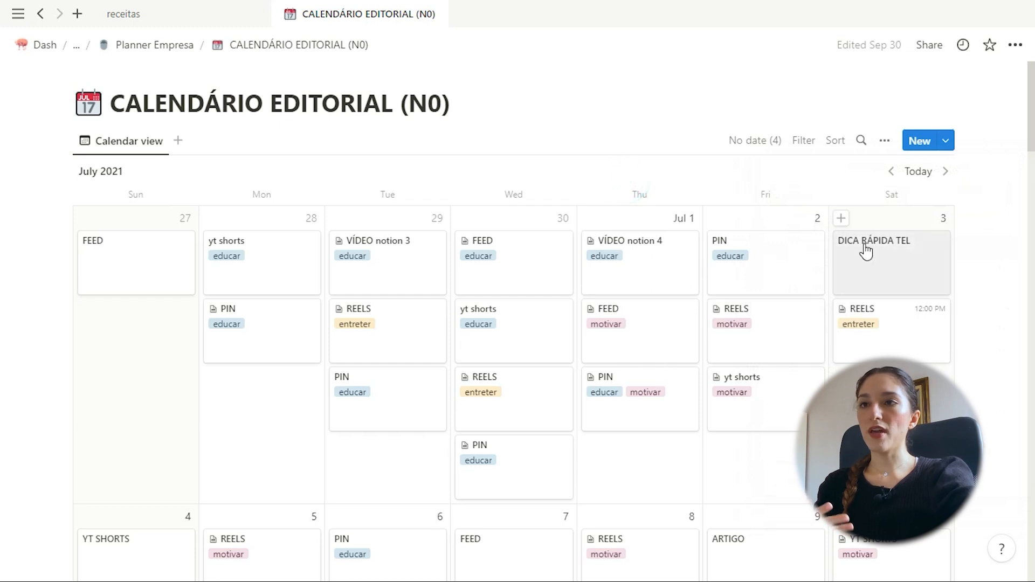
Add a July 3 entry from the ARTIGO template, tagged BLOG, and return to the calendar
click(841, 218)
scroll(354, 266, down, 5)
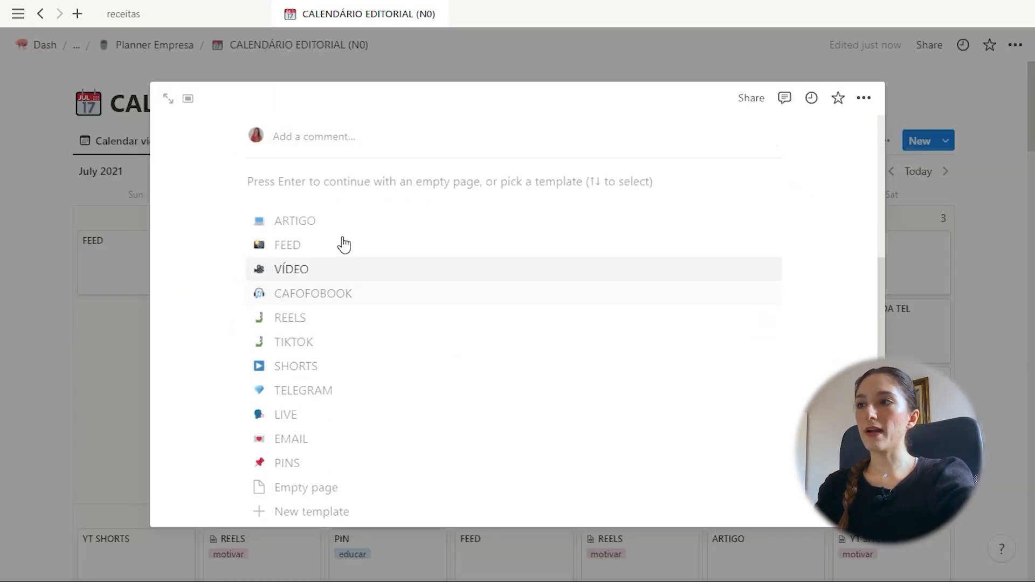
click(326, 221)
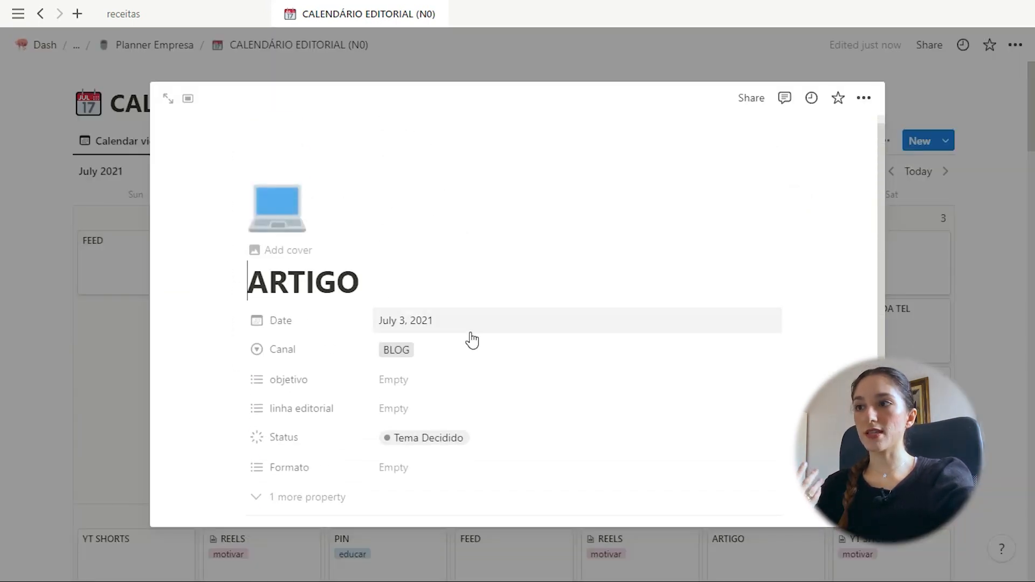
click(894, 157)
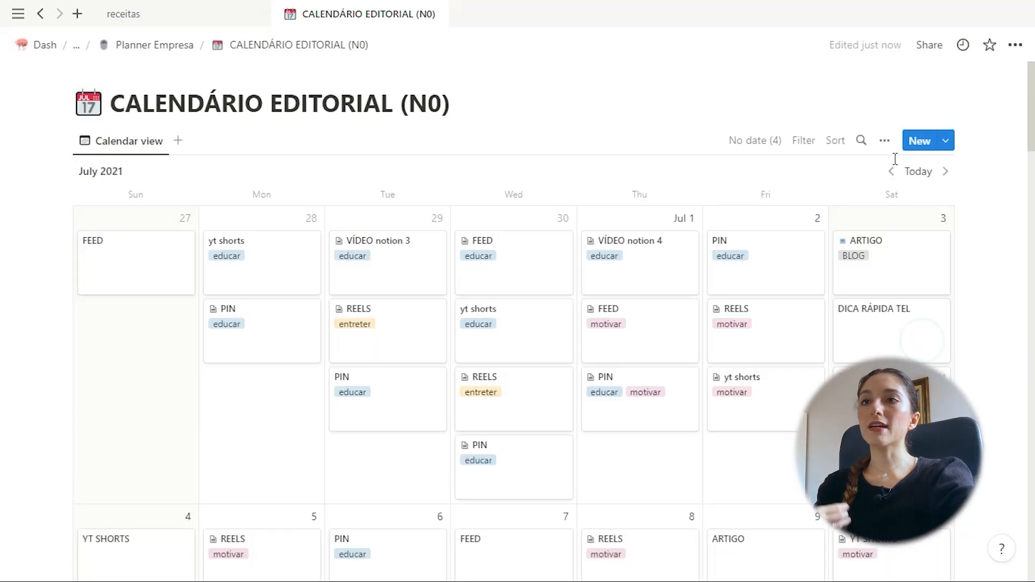
Show the database templates list twice more, dismissing it each time
click(945, 141)
click(666, 151)
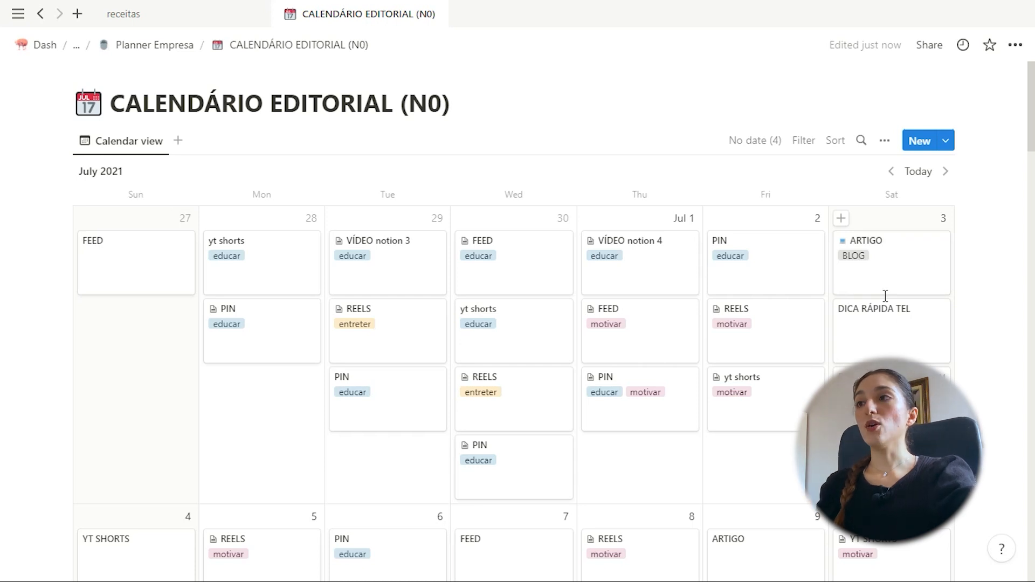
click(946, 141)
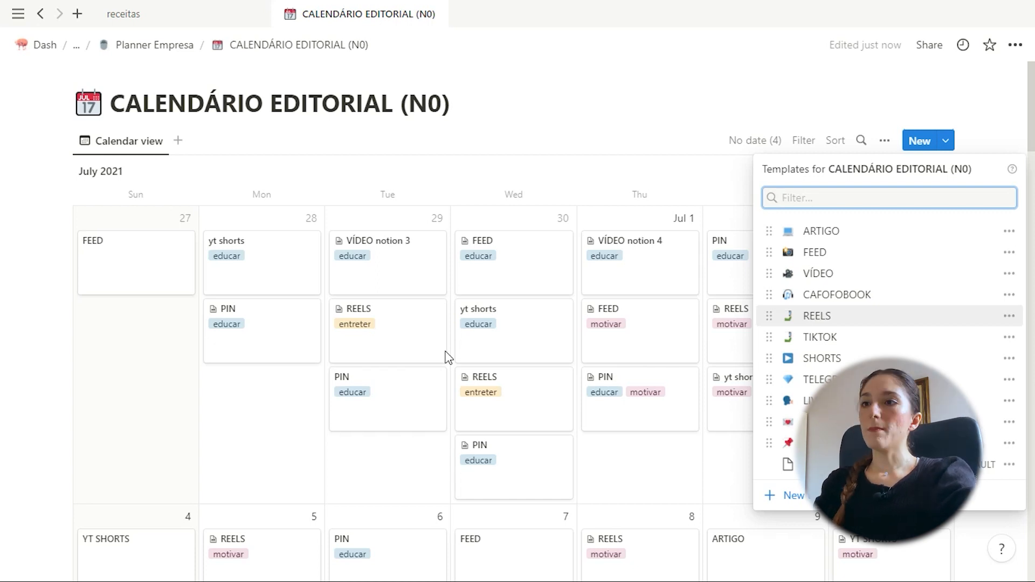
click(522, 117)
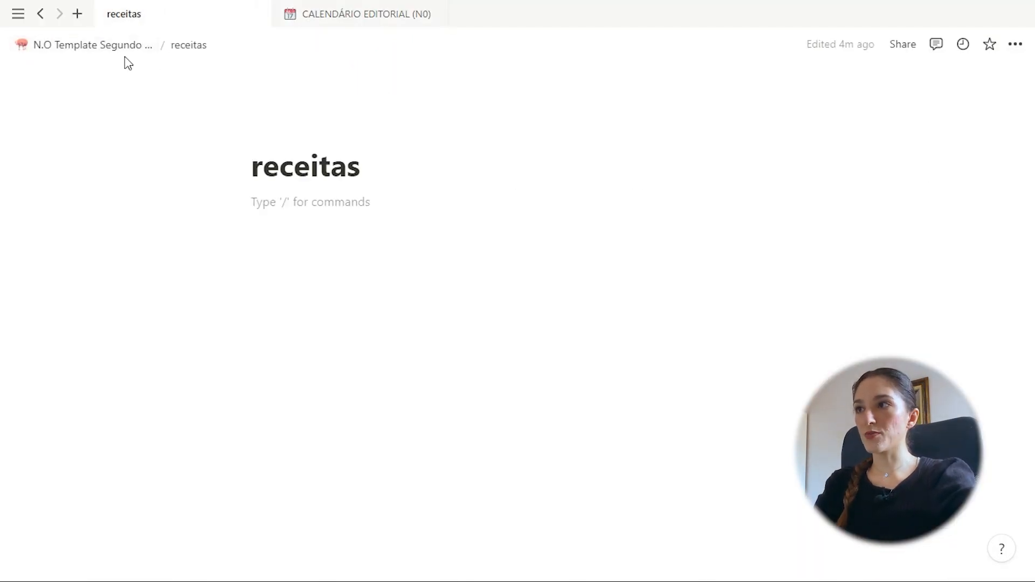
On N.O Template Segundo Cérebro, insert a Template button block below receitas using /temp
click(123, 51)
scroll(329, 345, down, 6)
click(328, 451)
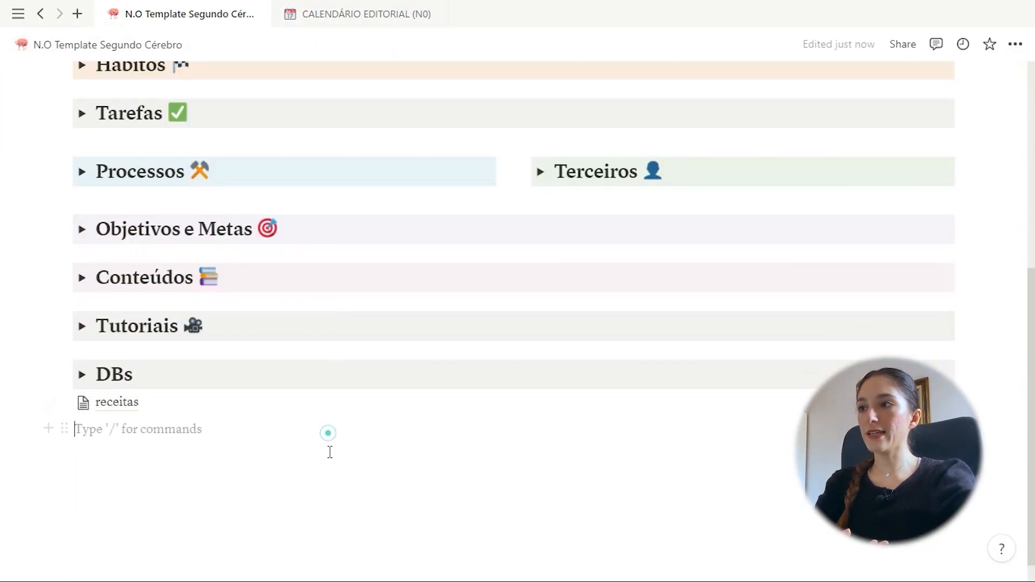
text(/)
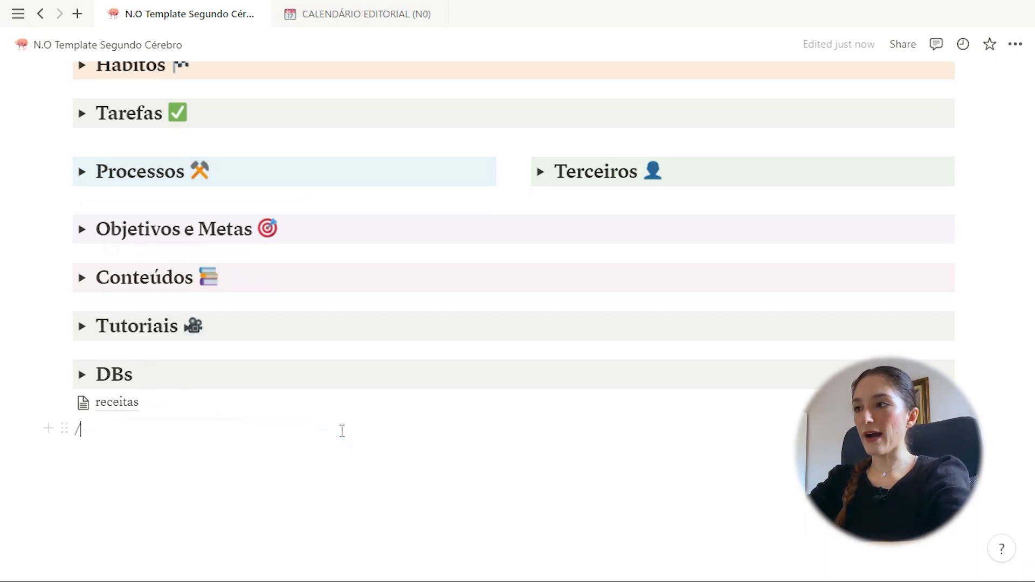
text(temp)
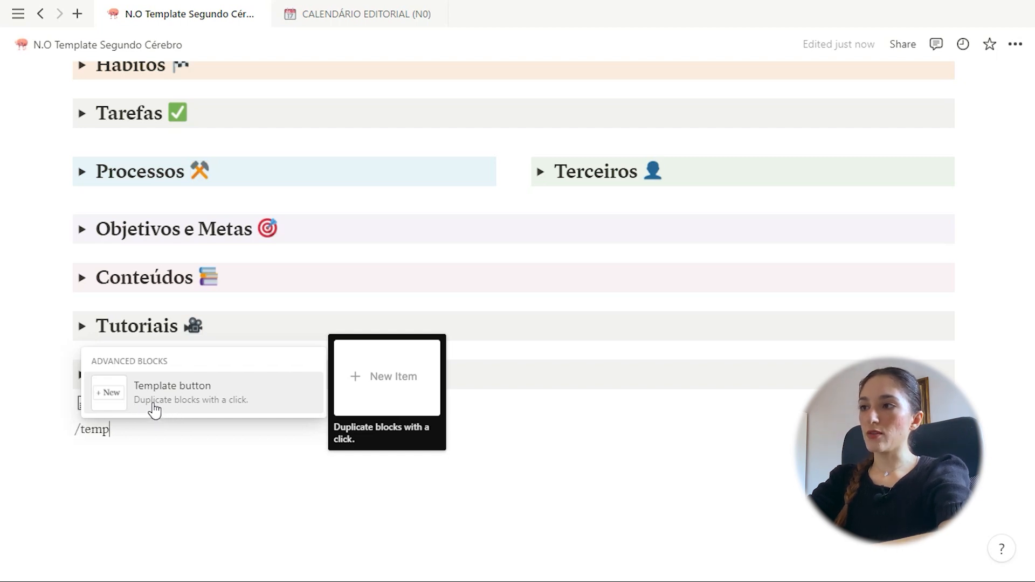
click(243, 403)
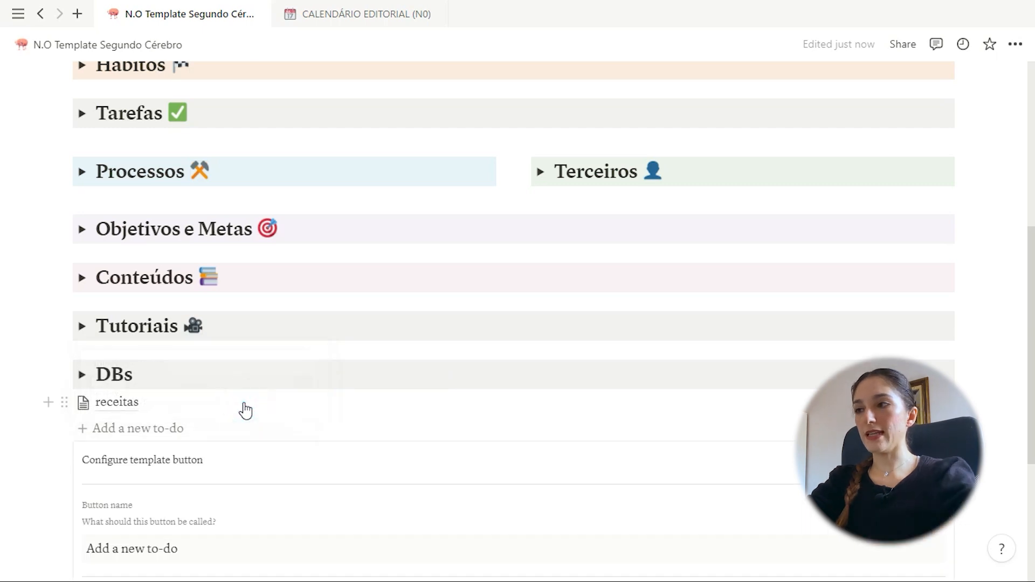
Turn the button's to-do content into a plain text line, close setup, and add a slash line above
scroll(258, 392, down, 4)
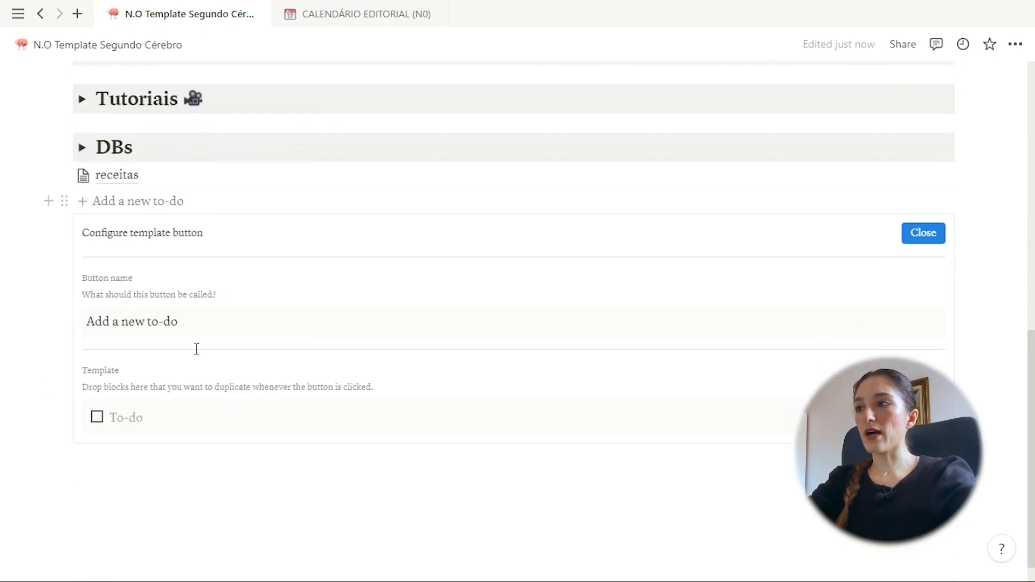
click(161, 406)
key(BackSpace)
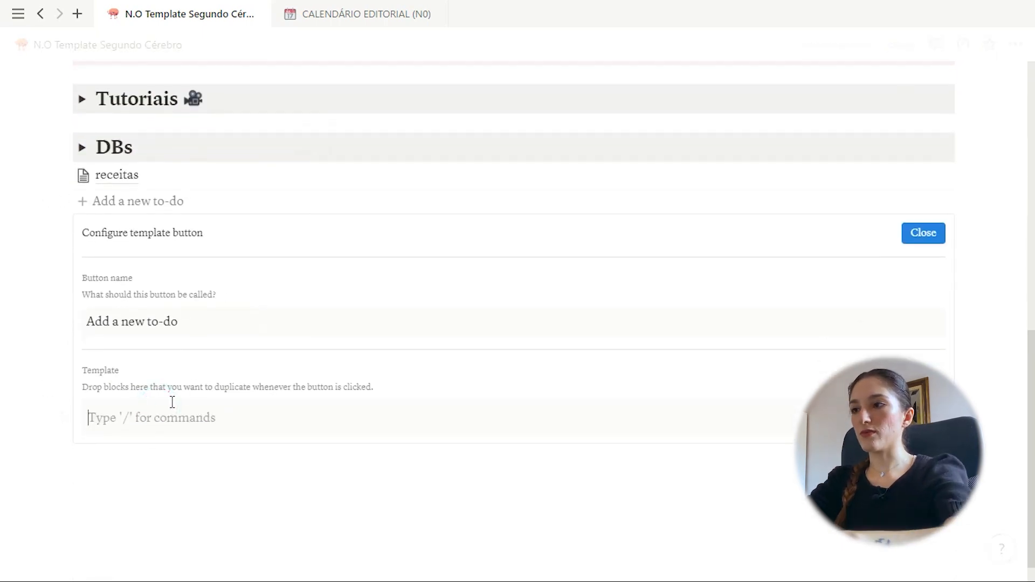
text(/)
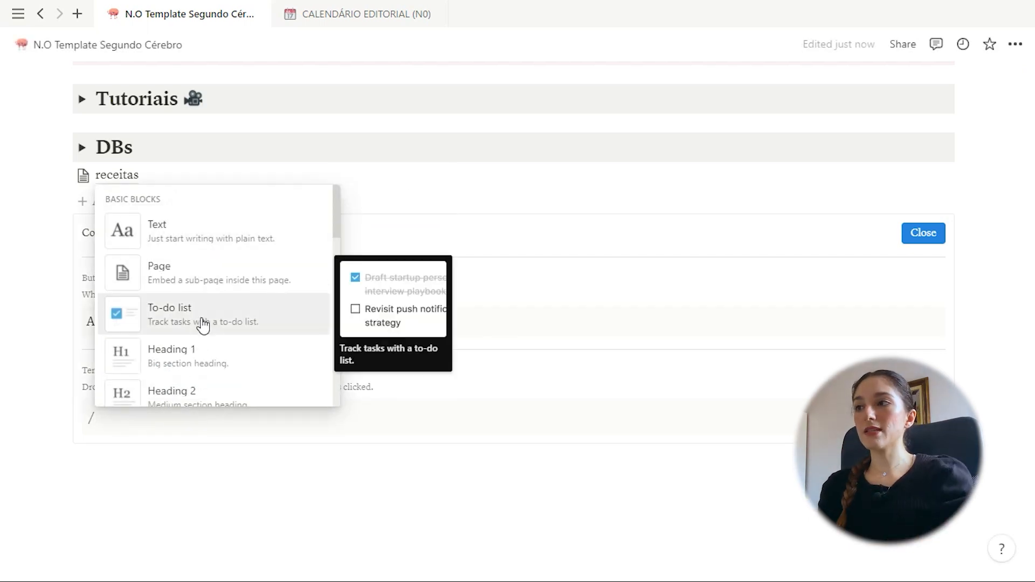
click(451, 406)
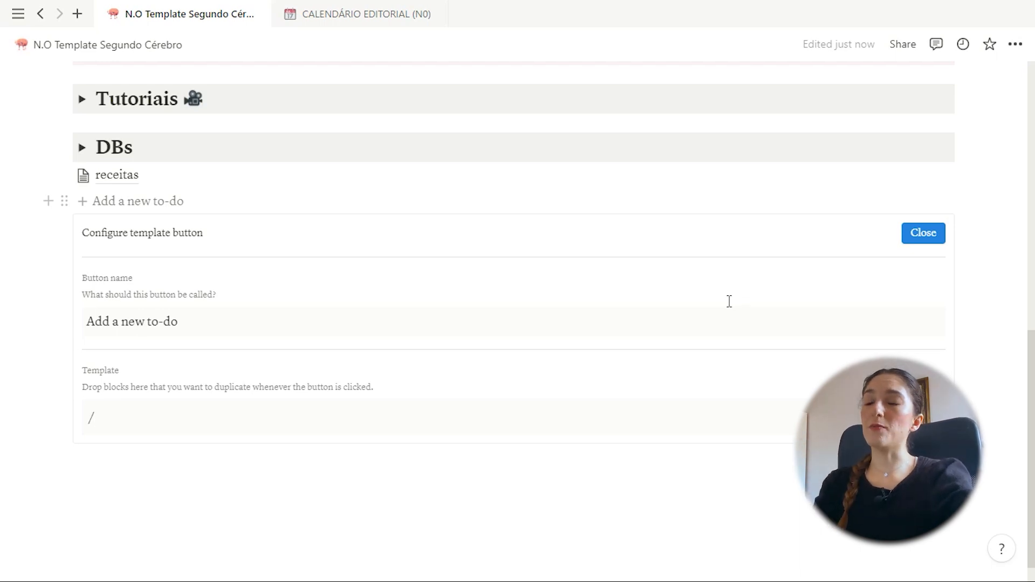
click(917, 233)
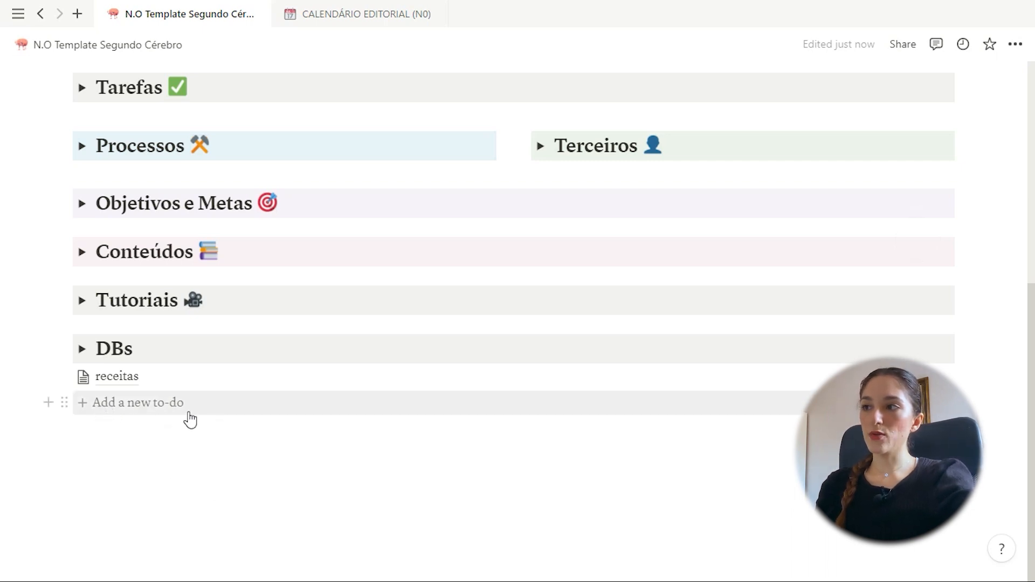
click(112, 410)
text(/)
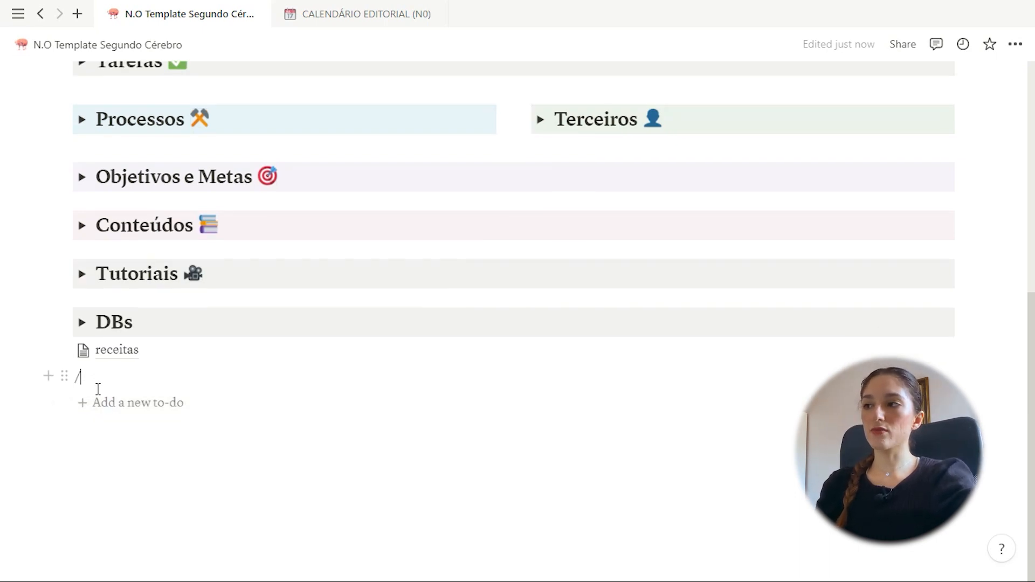
Rename the template button to 'Revisão semanal' and adjust its content line
click(944, 403)
scroll(275, 451, down, 3)
click(153, 459)
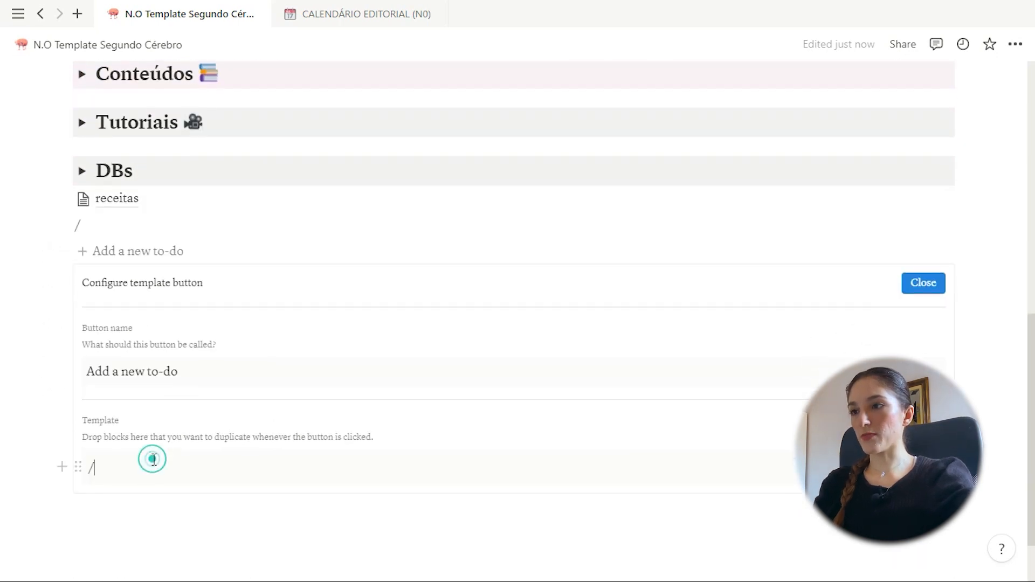
key(BackSpace)
text(/)
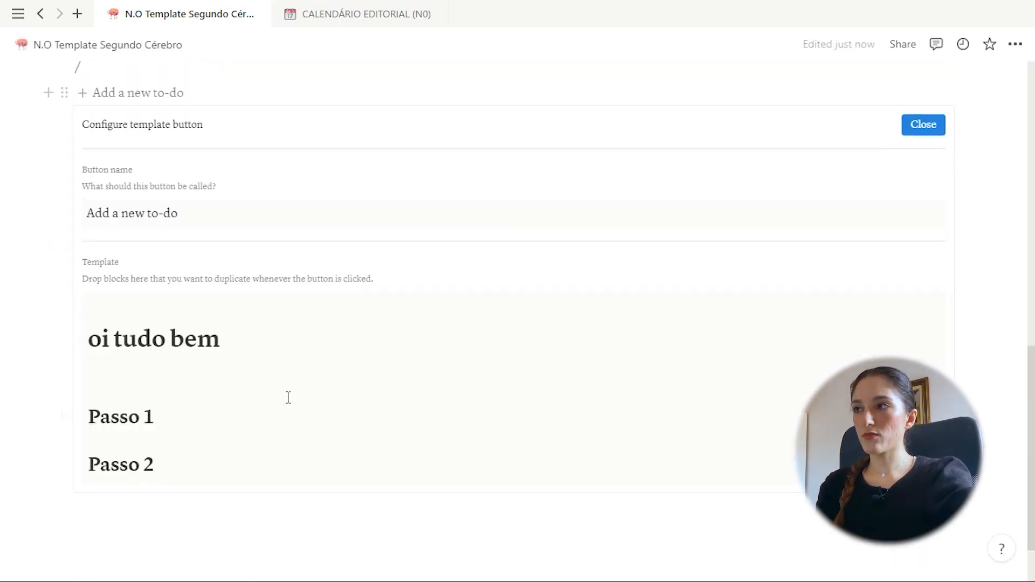
scroll(288, 397, up, 2)
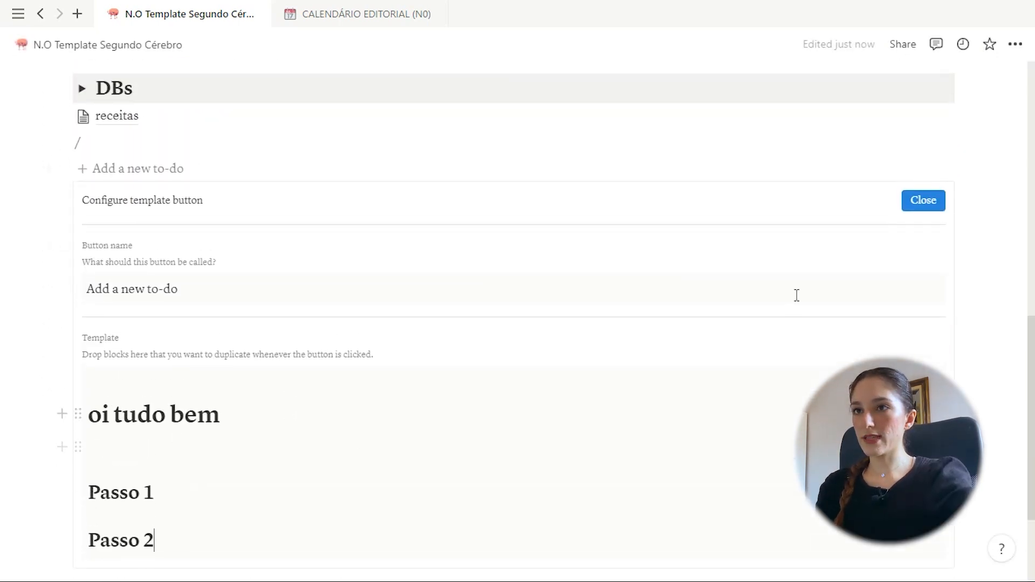
triple_click(196, 283)
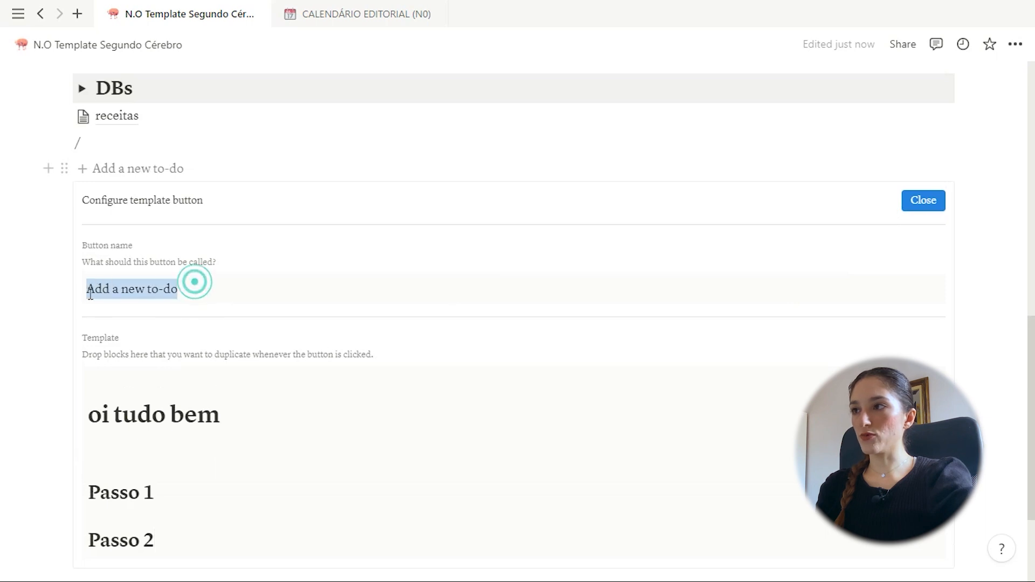
text(Revisão semanal)
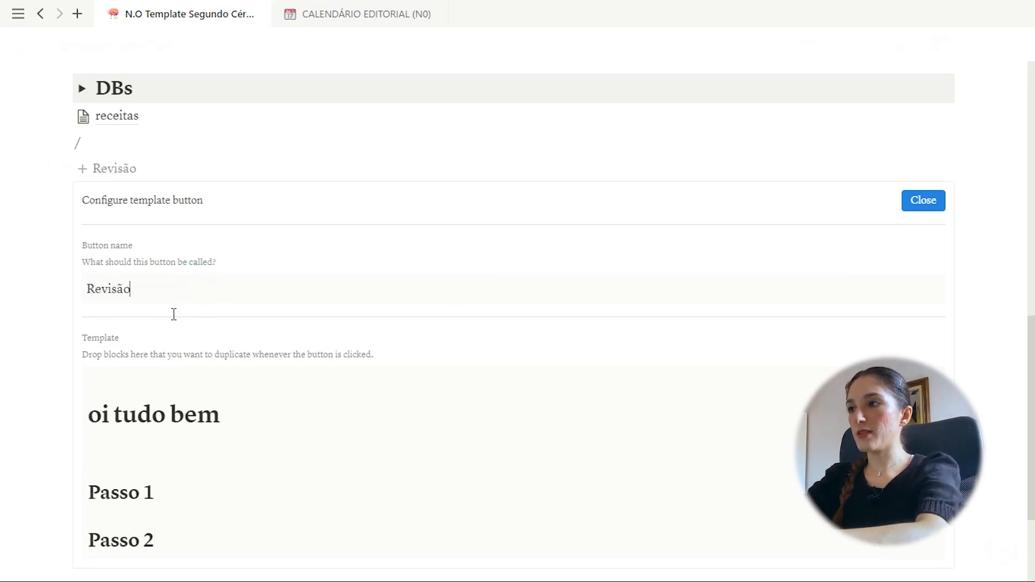
click(923, 200)
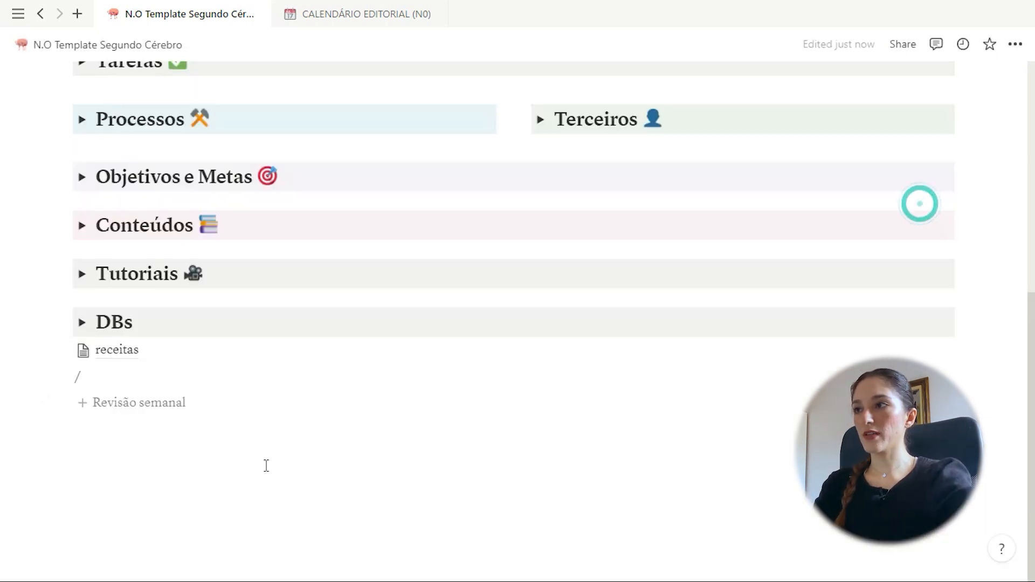
Insert the Revisão semanal blocks (oi tudo bem, Passo 1, Passo 2), then delete them
click(124, 413)
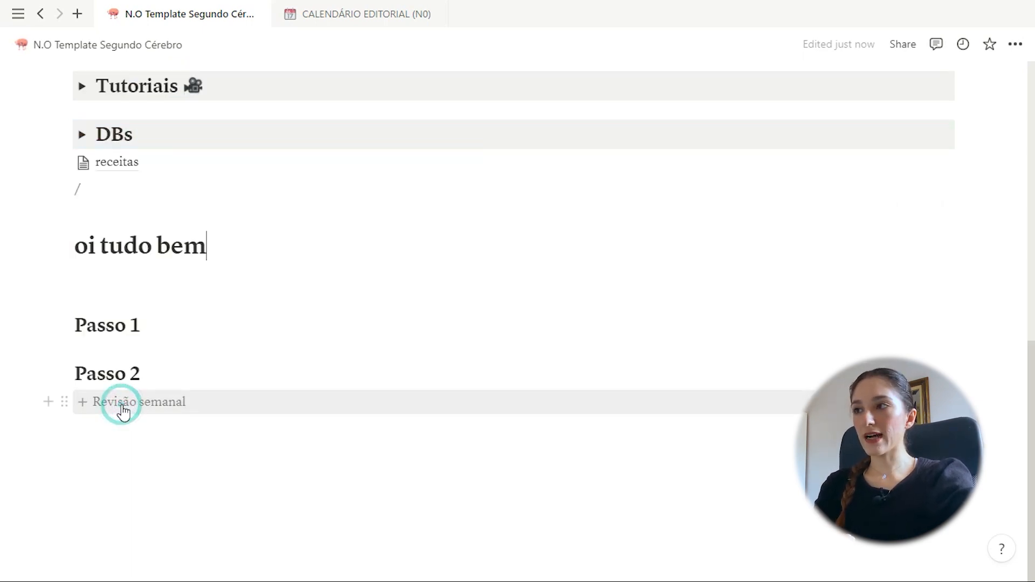
drag(69, 256, 171, 370)
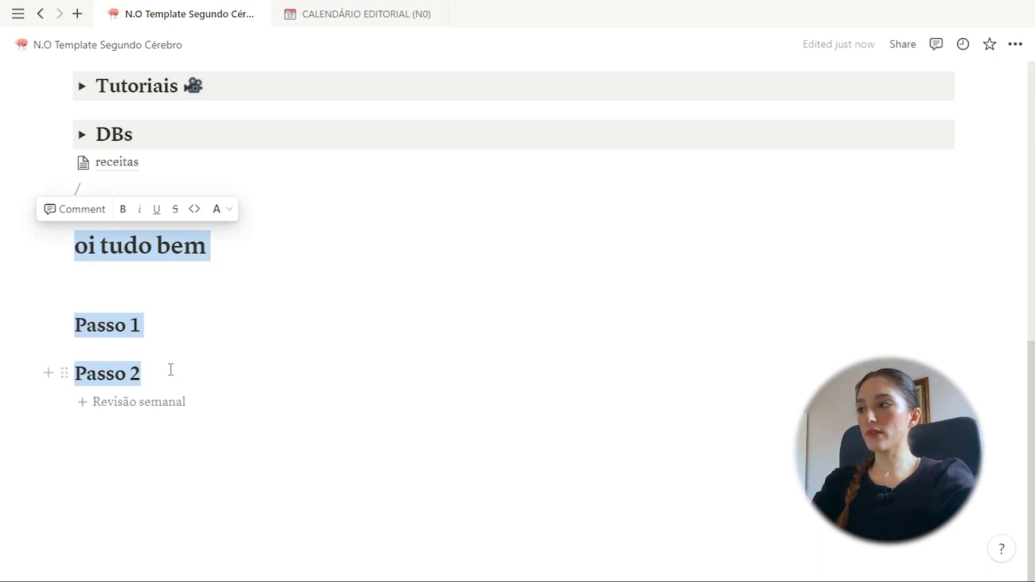
key(BackSpace)
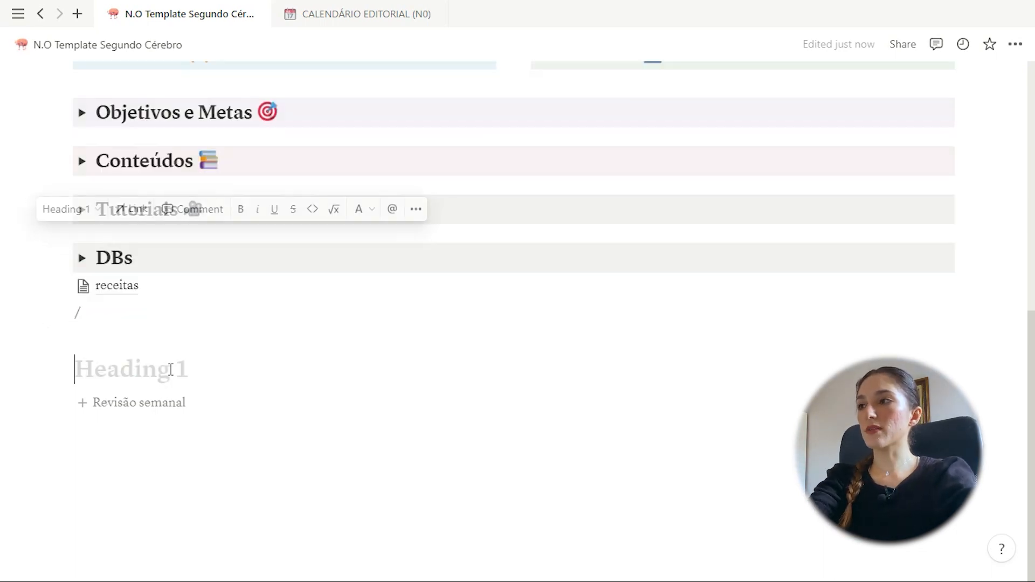
key(BackSpace)
key(BackSpace)
key(BackSpace)
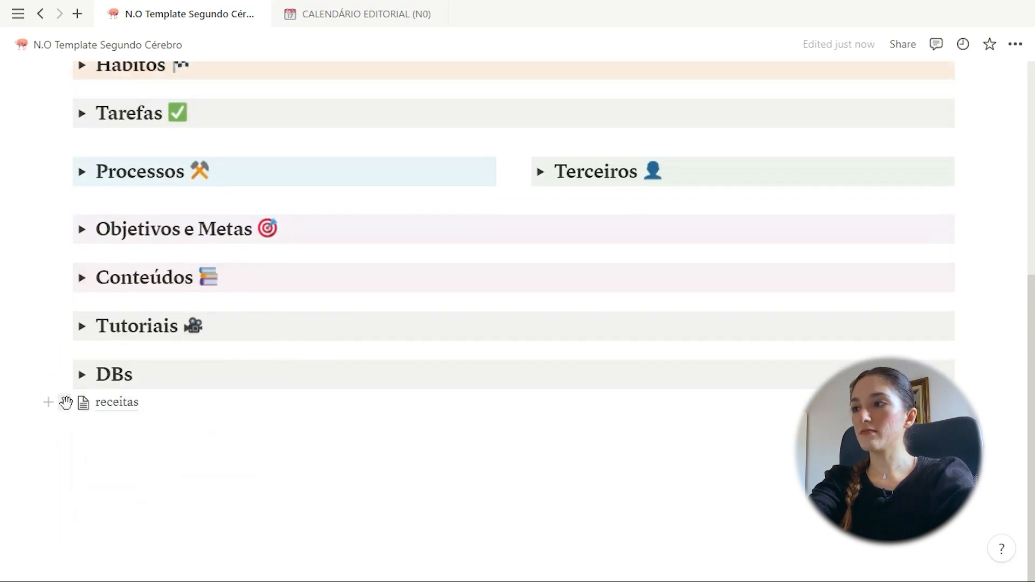
Delete the receitas sub-page through its block menu
click(65, 403)
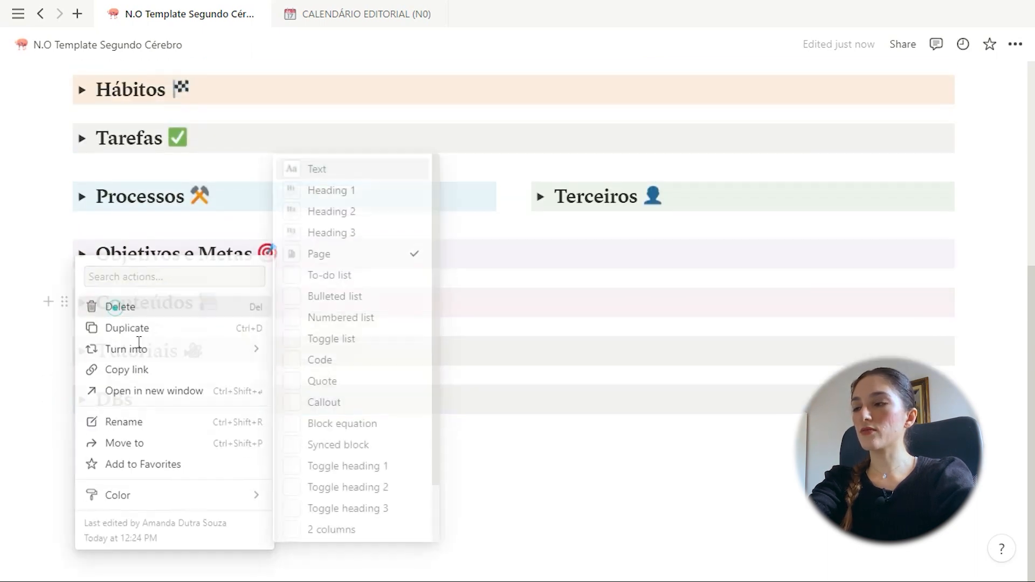
click(115, 302)
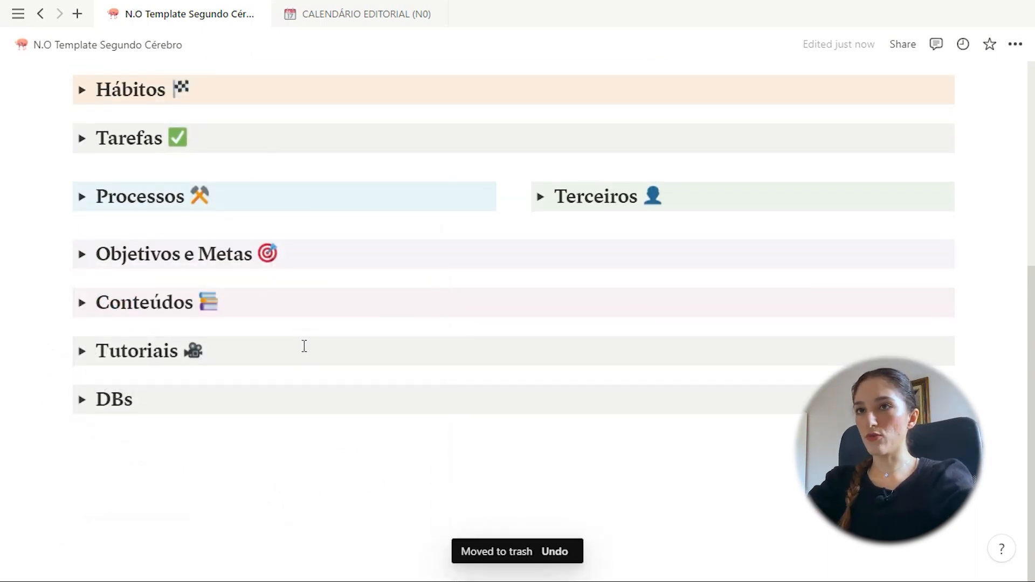
scroll(304, 339, up, 5)
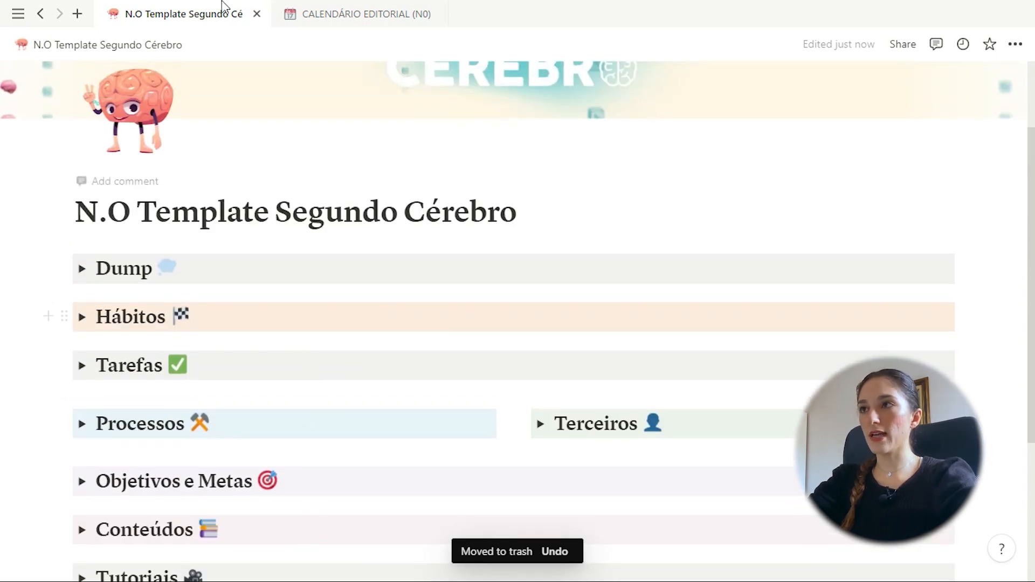
Show the CALENDÁRIO EDITORIAL entry templates, then bring the nested-circles diagram window forward
click(319, 2)
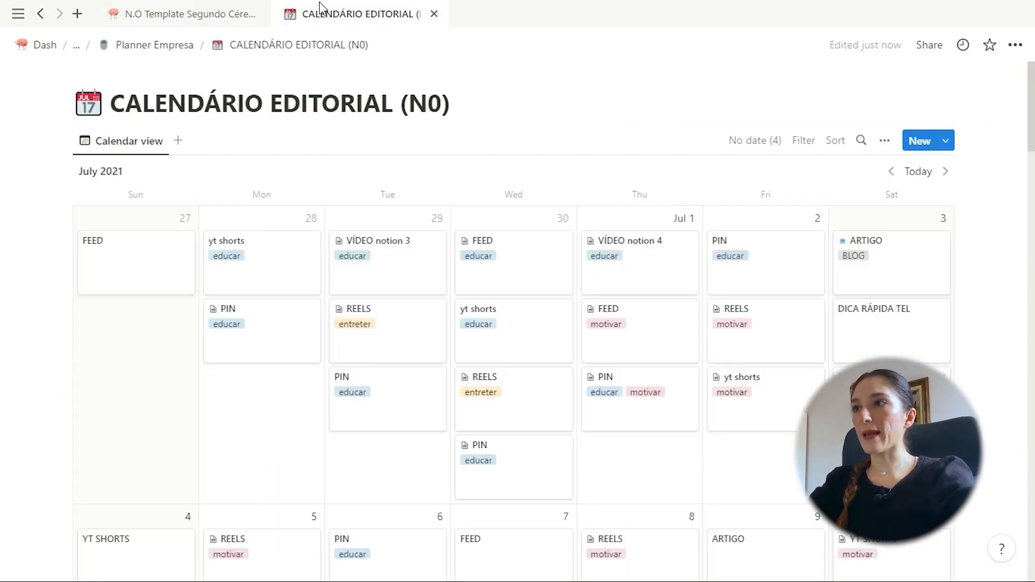
click(945, 140)
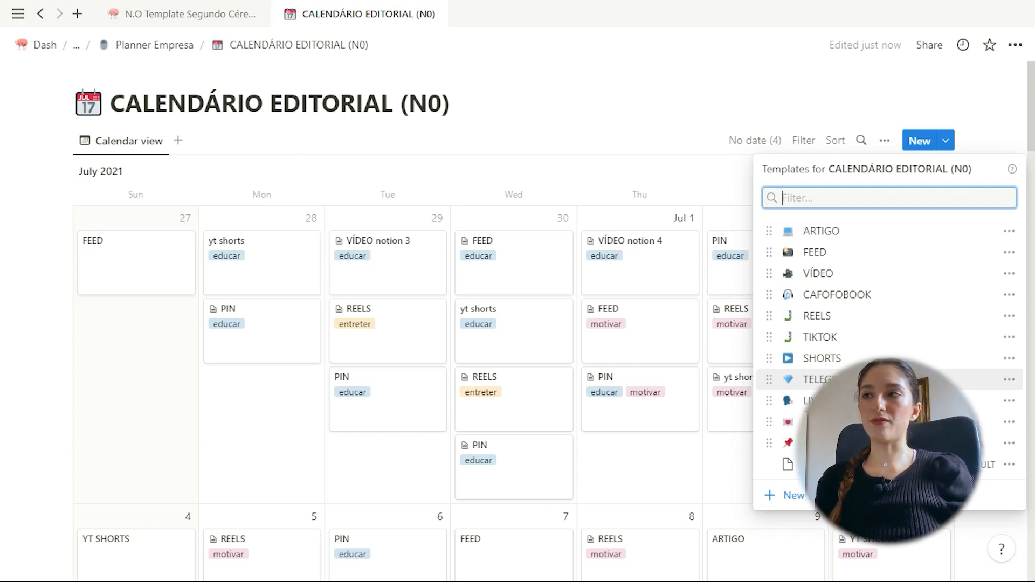
key(alt+Tab)
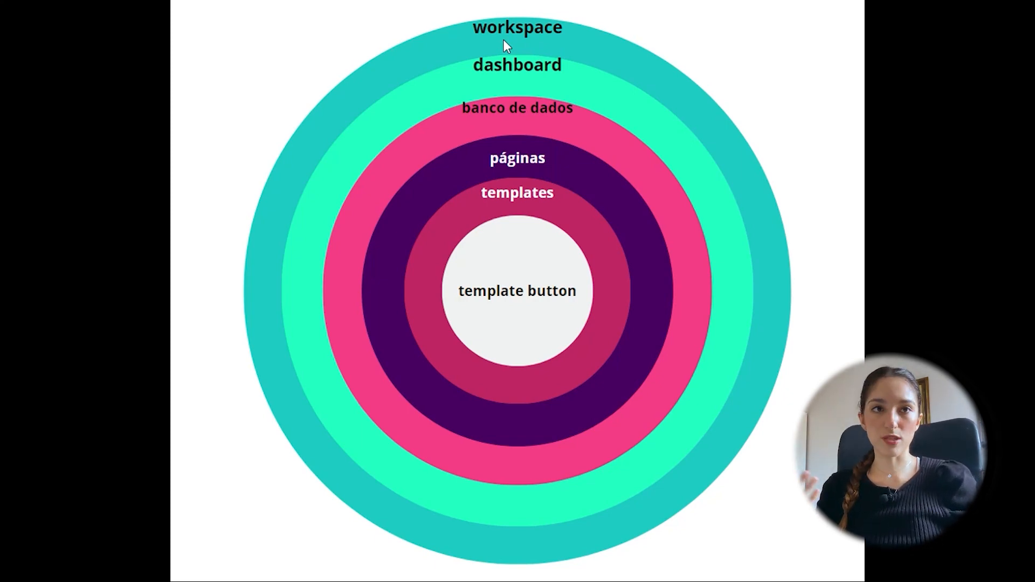
Return to the N.O Template Segundo Cérebro page and scroll up to its cover banner and title
click(471, 69)
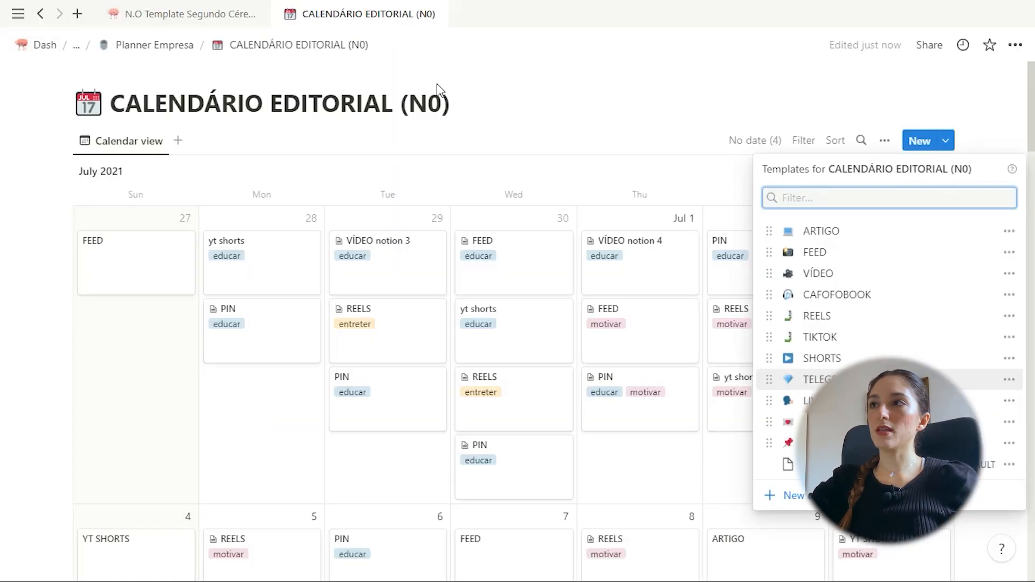
click(183, 13)
mouse_move(5, 234)
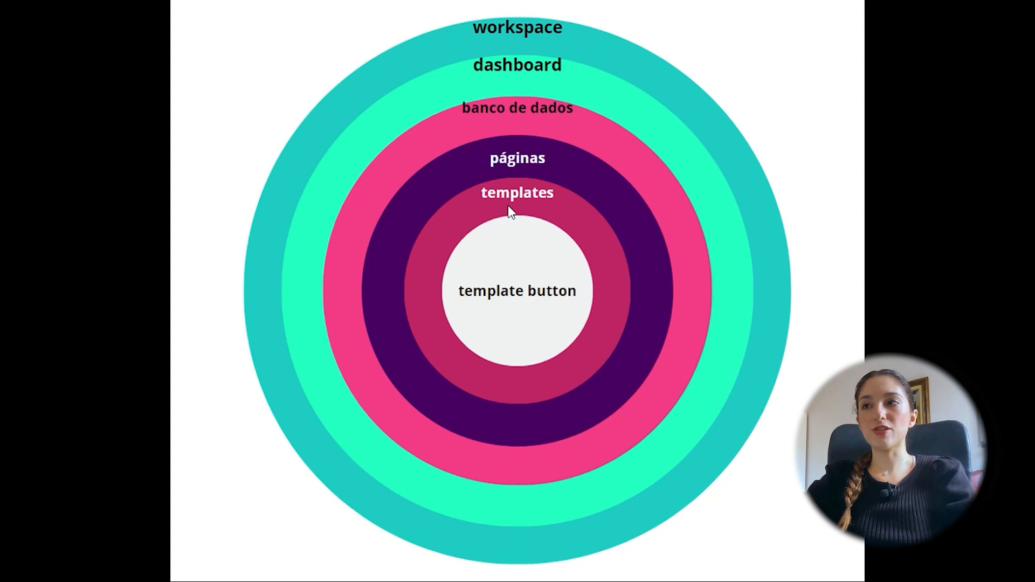
click(561, 289)
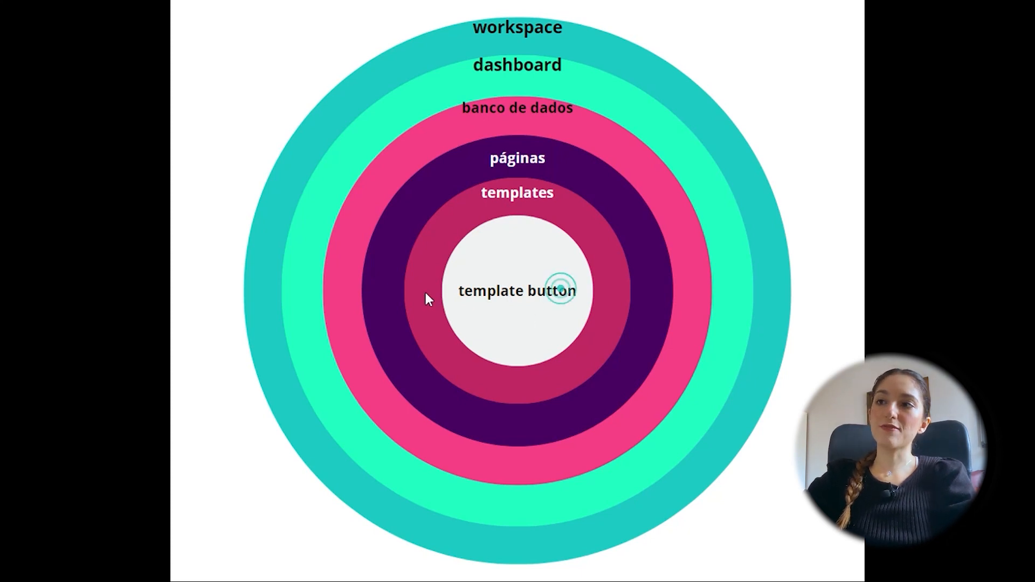
click(487, 193)
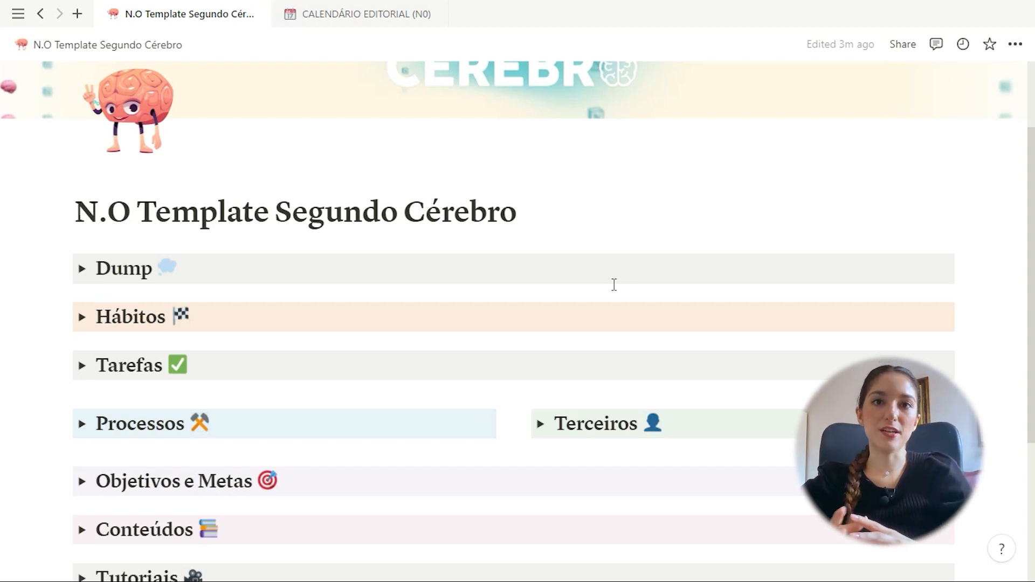
scroll(514, 233, up, 1)
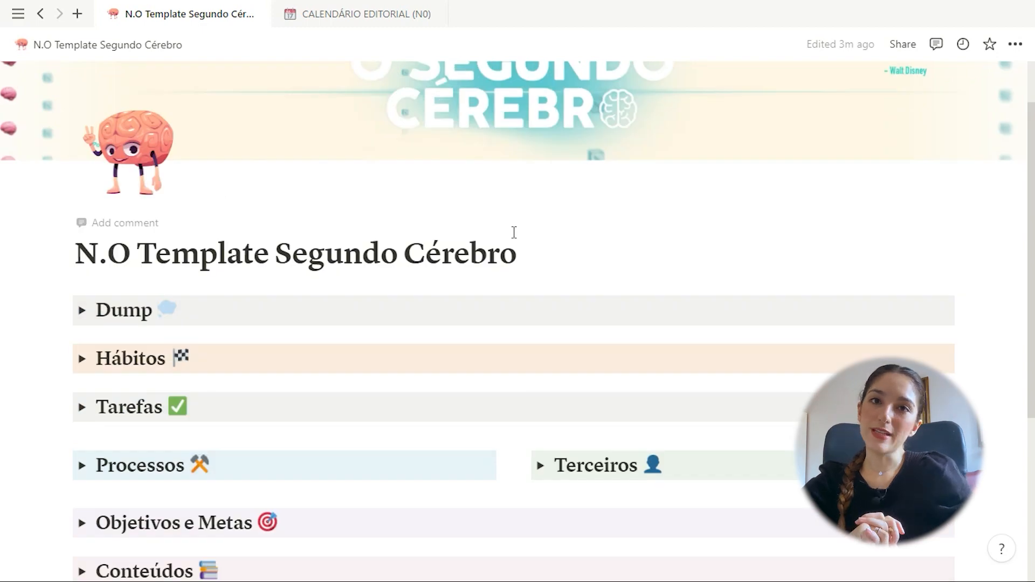